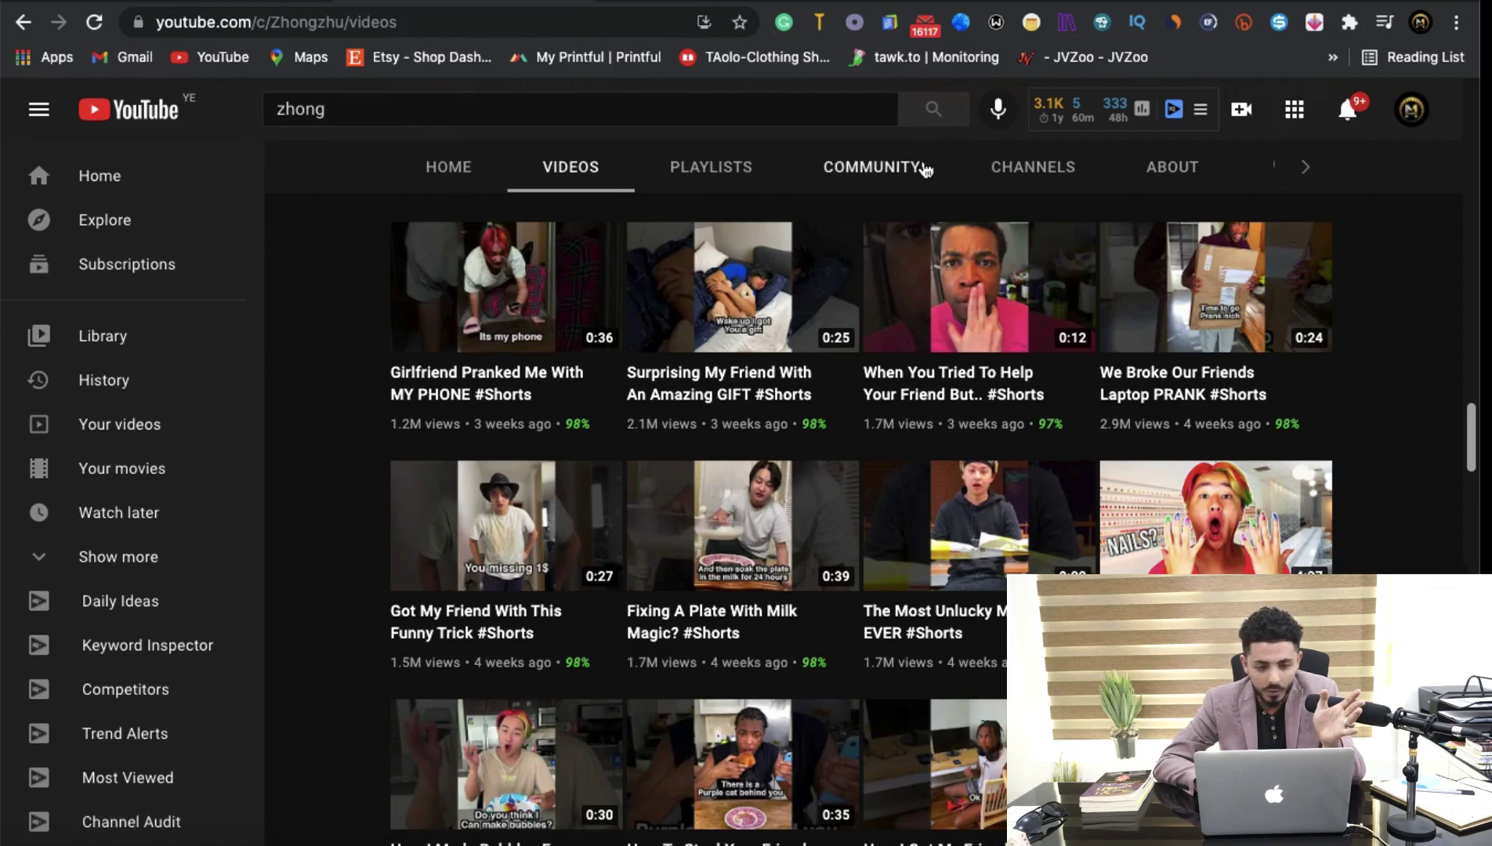
Step: Switch to the YouTube Studio channel content page and upload the video android.MOV from the Downloads folder
{"action": "key", "text": "ctrl+Tab"}
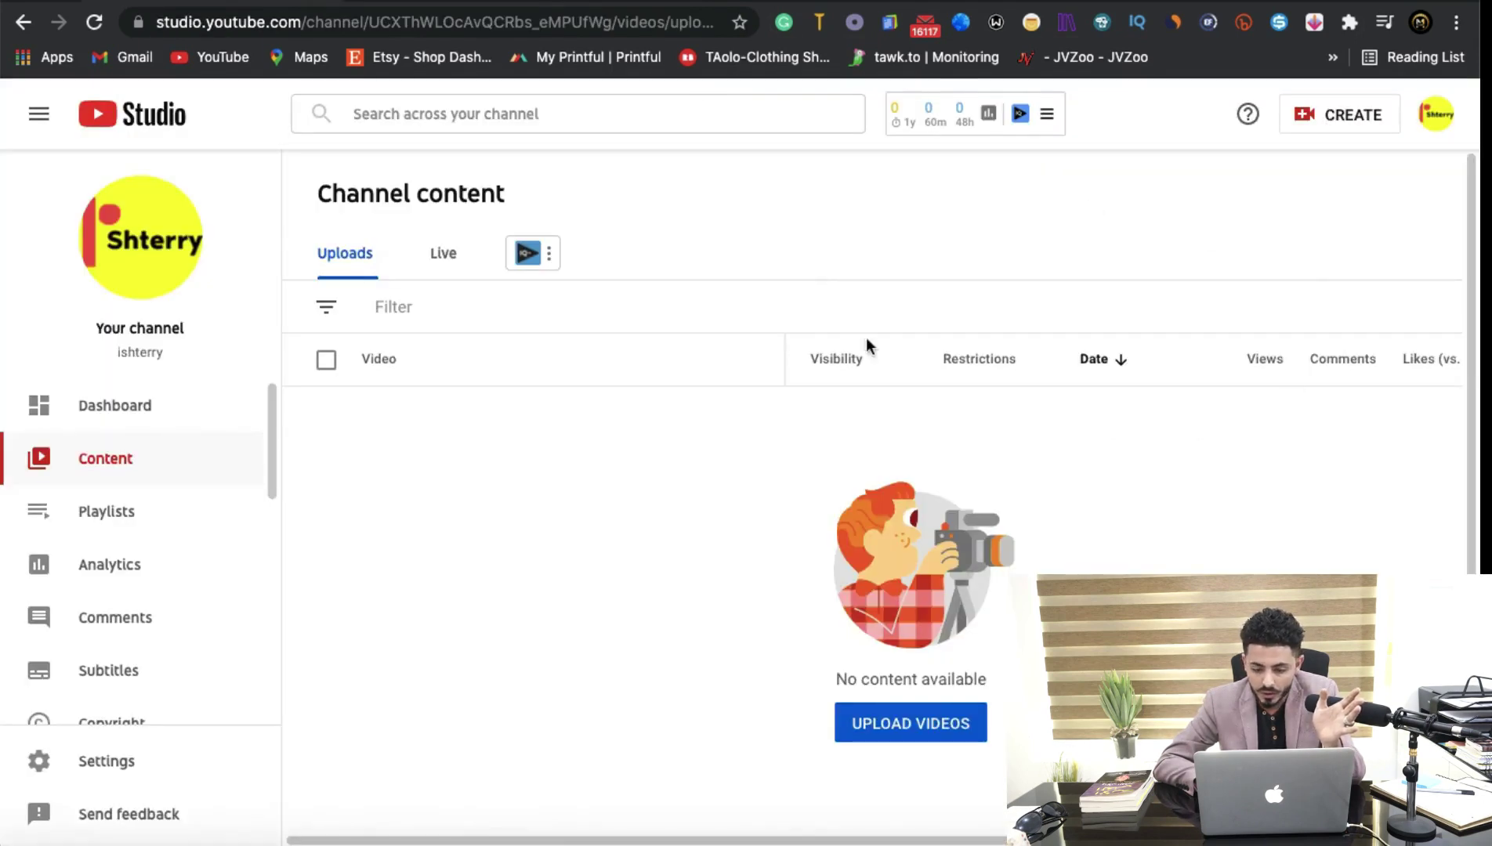
{"action": "left_click", "coordinate": [909, 722]}
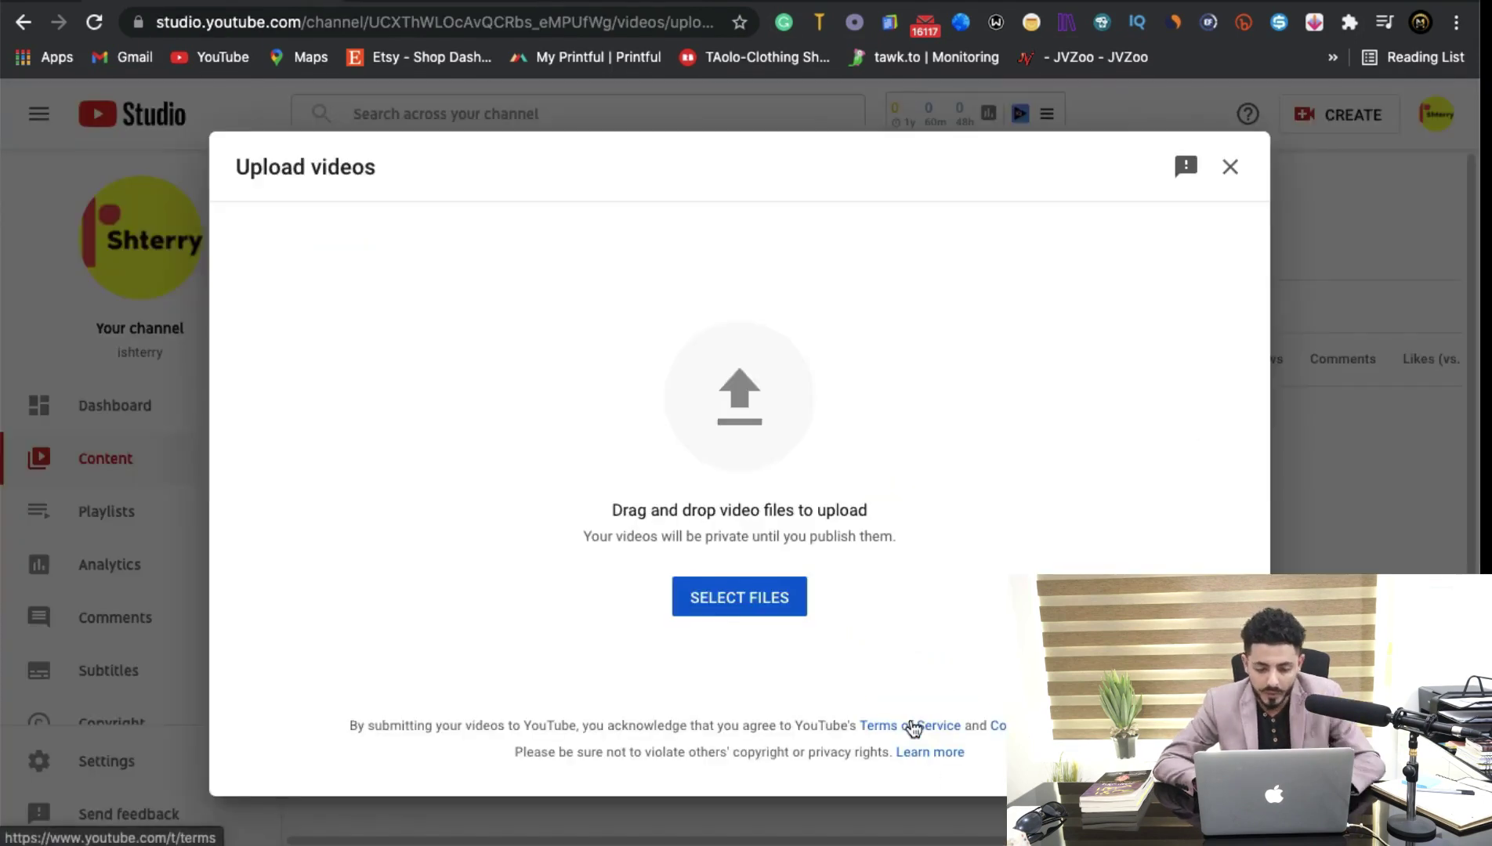
{"action": "left_click", "coordinate": [732, 605]}
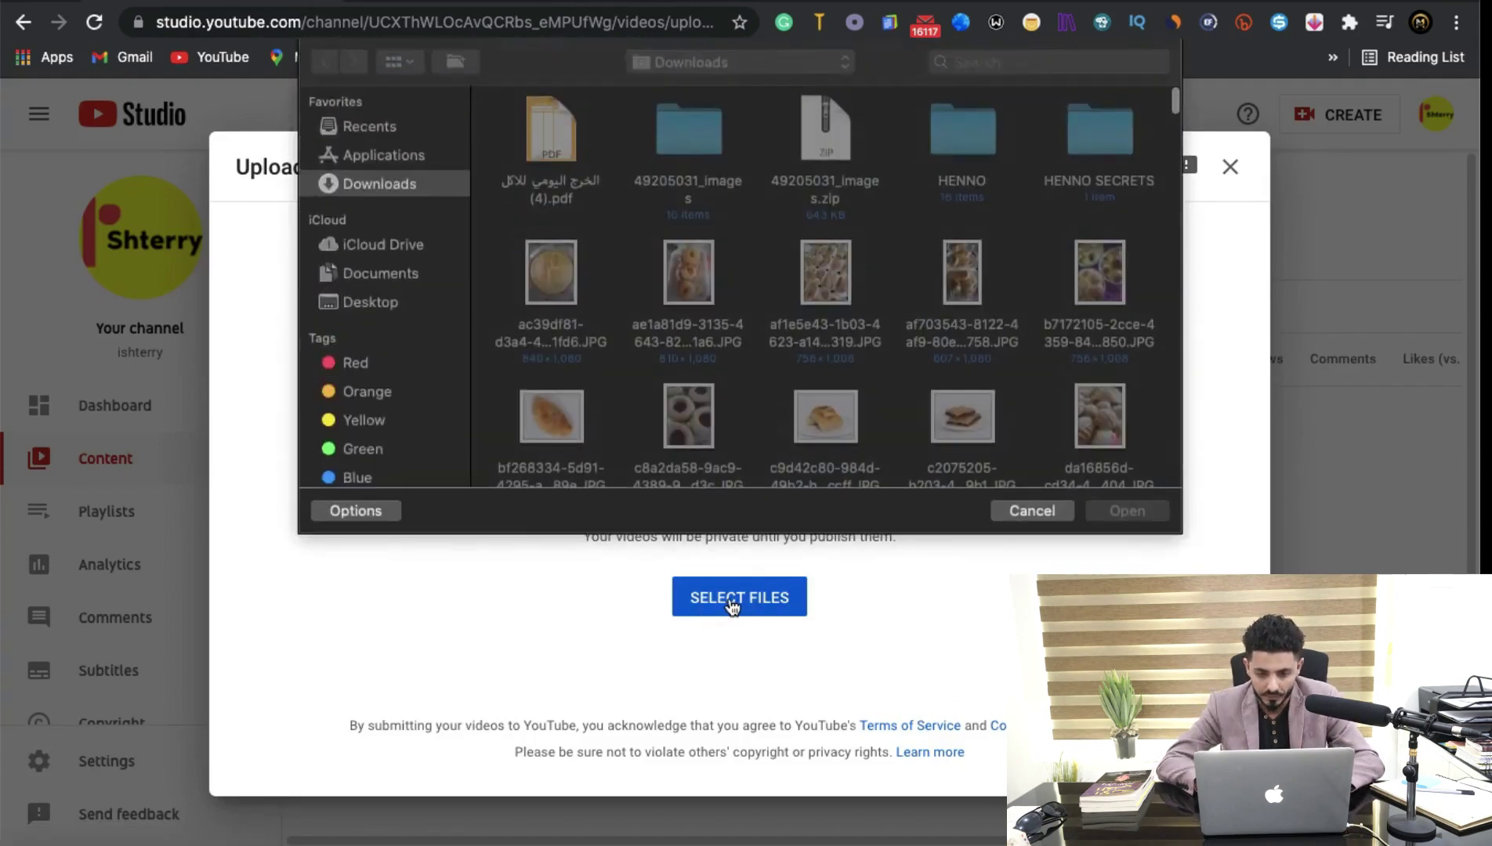
{"action": "scroll", "coordinate": [750, 196], "scroll_direction": "down", "scroll_amount": 2}
{"action": "scroll", "coordinate": [750, 191], "scroll_direction": "down", "scroll_amount": 10}
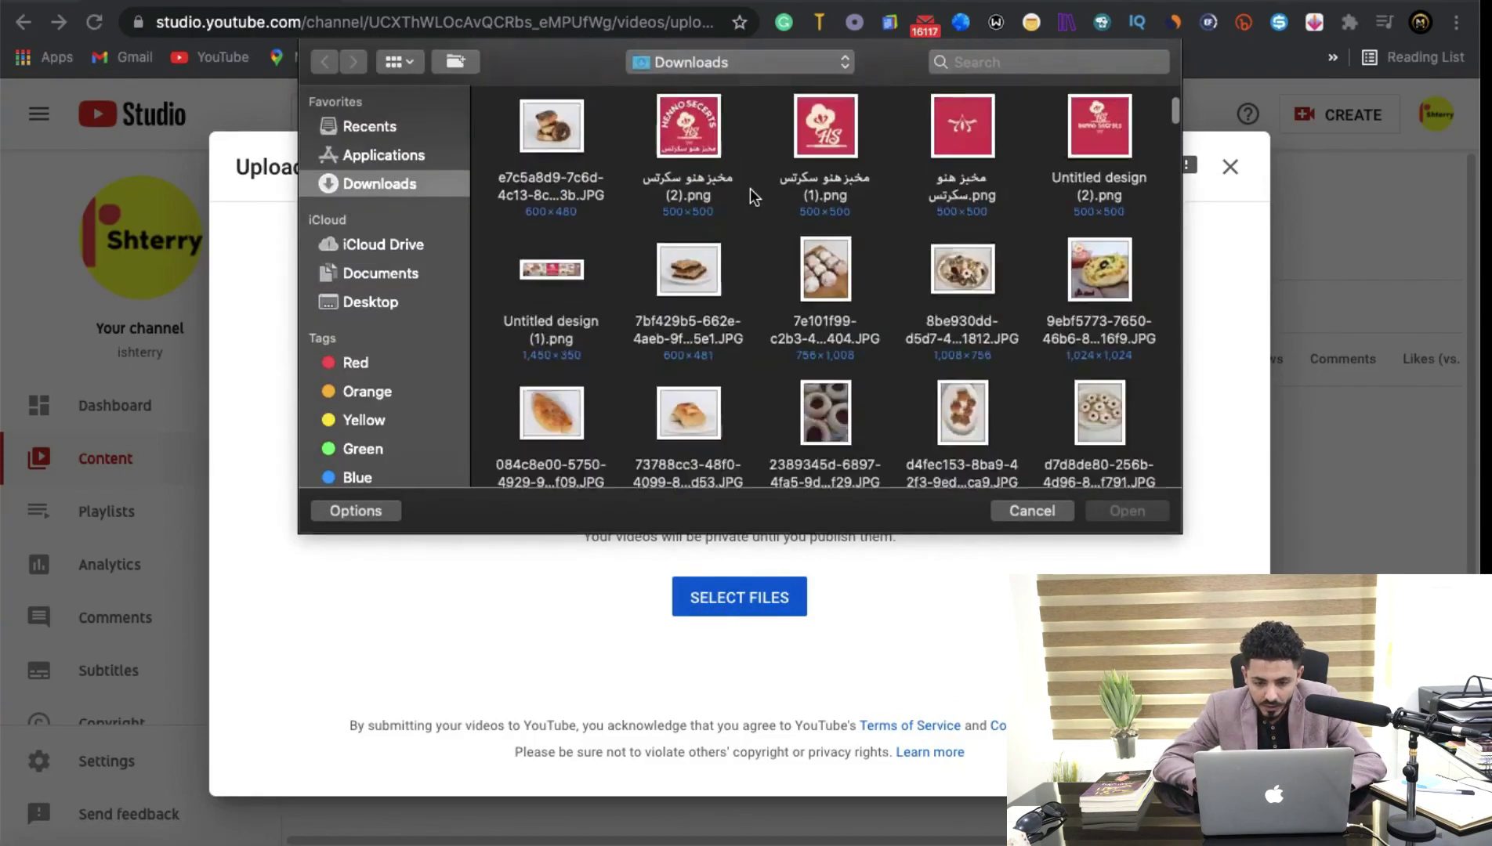
{"action": "scroll", "coordinate": [750, 190], "scroll_direction": "down", "scroll_amount": 15}
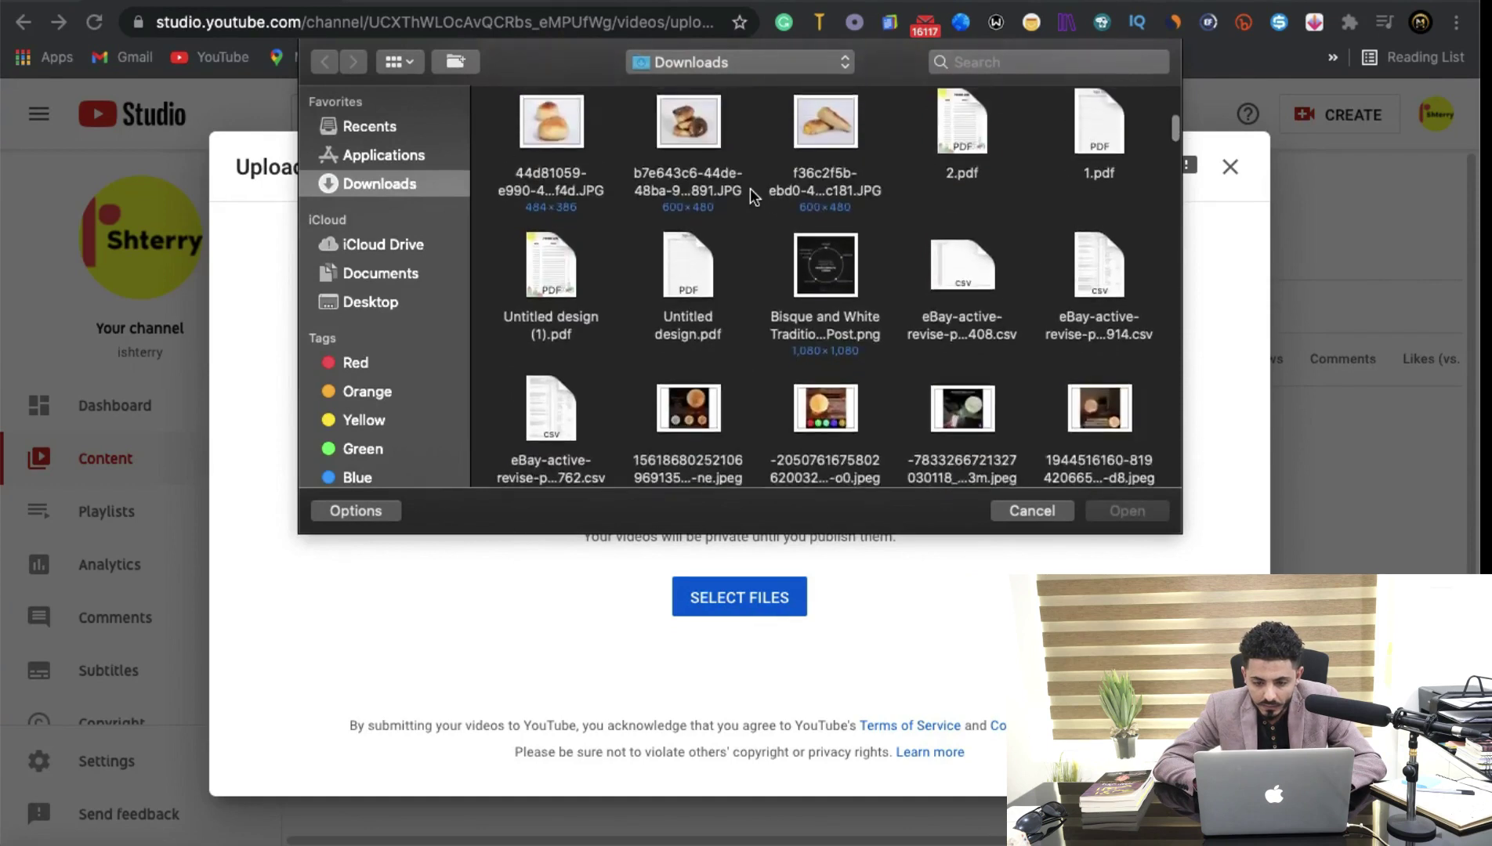
{"action": "scroll", "coordinate": [750, 188], "scroll_direction": "down", "scroll_amount": 8}
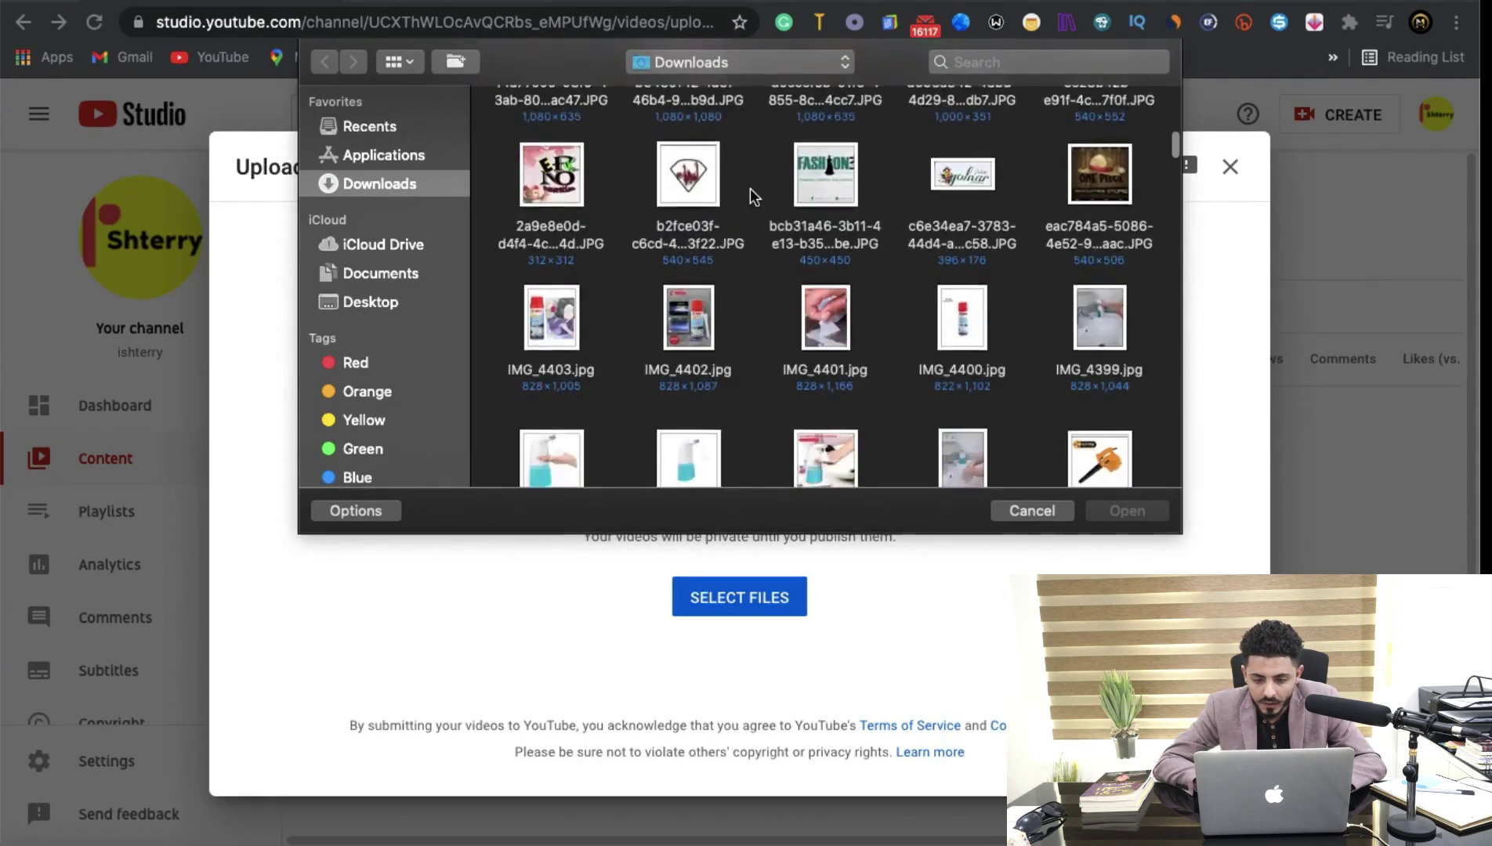
{"action": "scroll", "coordinate": [750, 189], "scroll_direction": "up", "scroll_amount": 2}
{"action": "scroll", "coordinate": [750, 189], "scroll_direction": "down", "scroll_amount": 10}
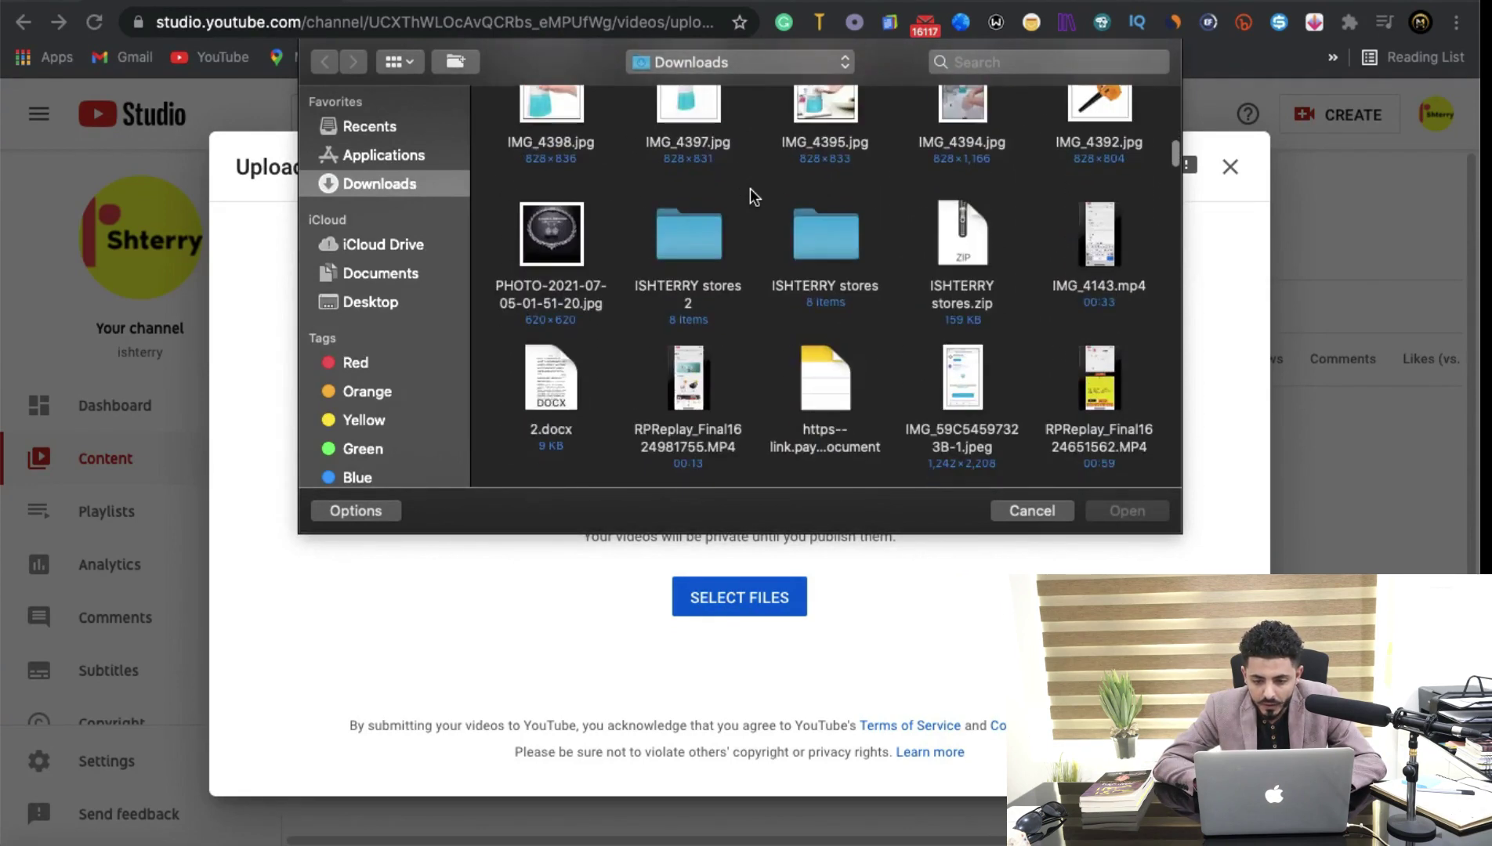
{"action": "scroll", "coordinate": [750, 189], "scroll_direction": "down", "scroll_amount": 3}
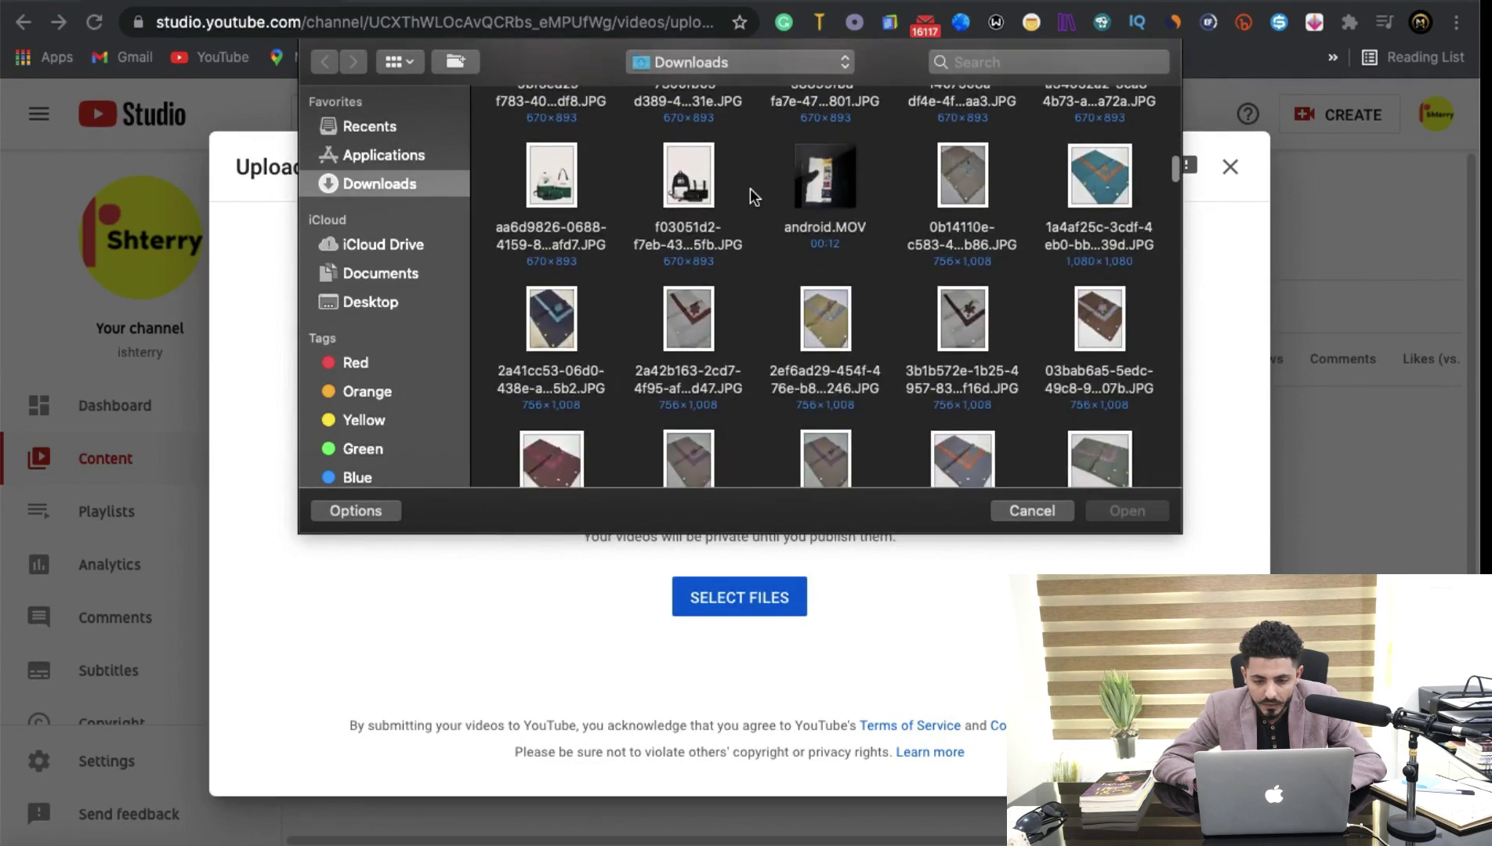
{"action": "left_click", "coordinate": [816, 190]}
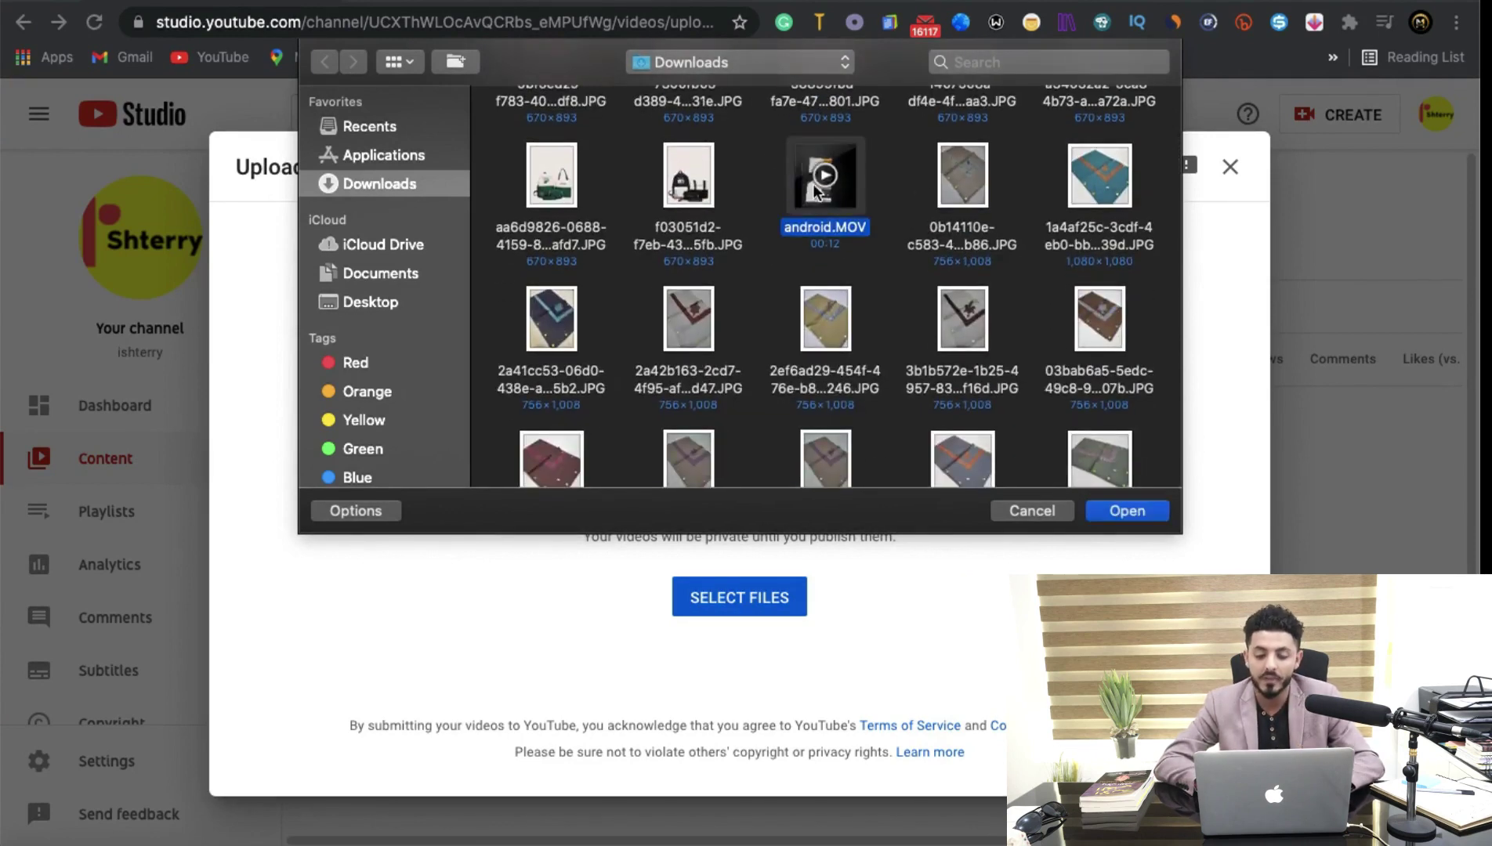
{"action": "left_click", "coordinate": [1132, 510]}
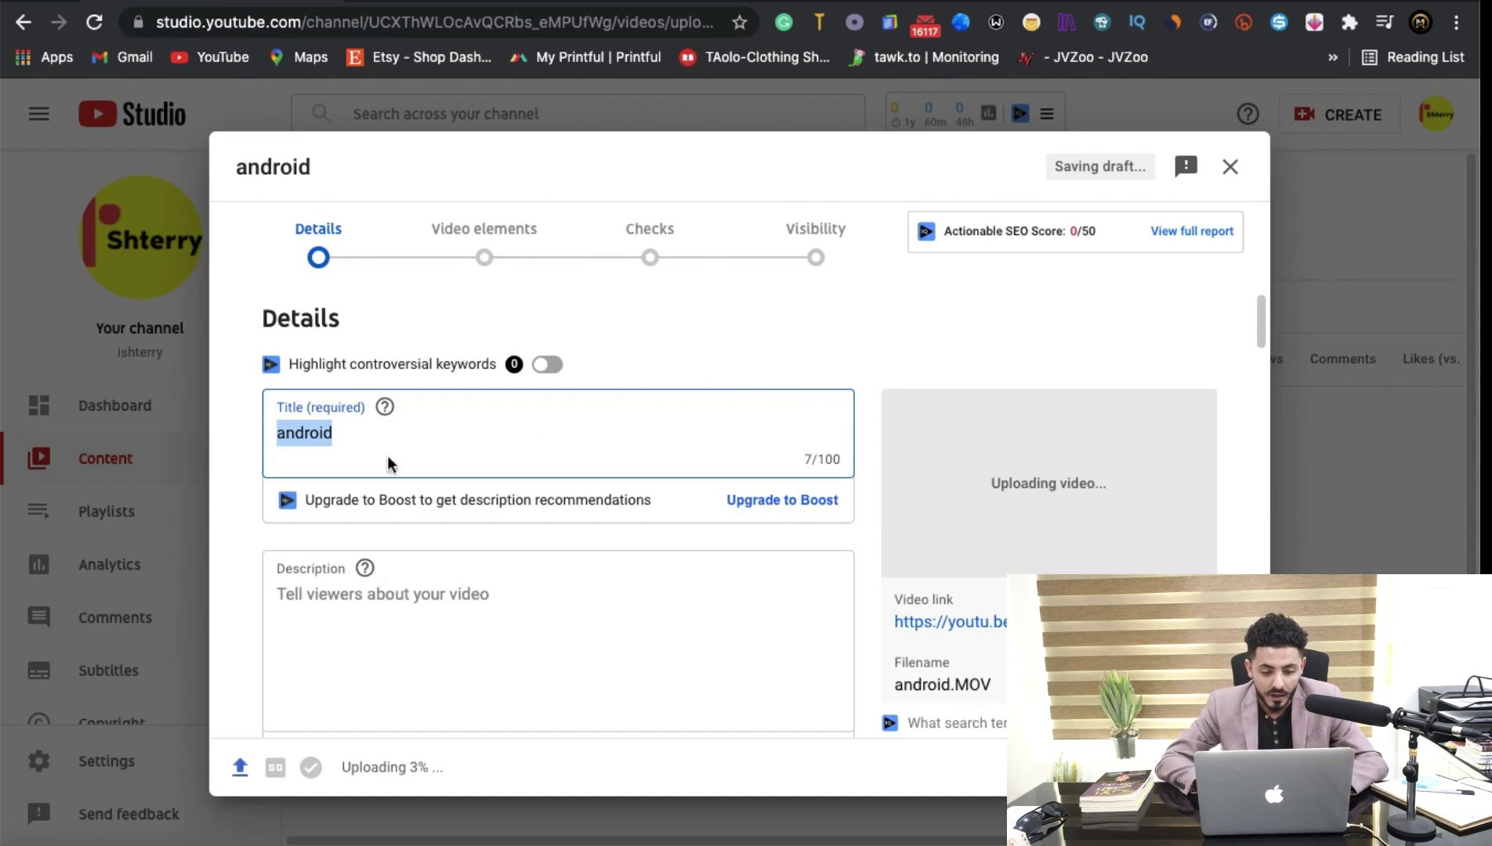
Step: Replace the video's title with "#shorts #travling"
{"action": "scroll", "coordinate": [324, 425], "scroll_direction": "down", "scroll_amount": 2}
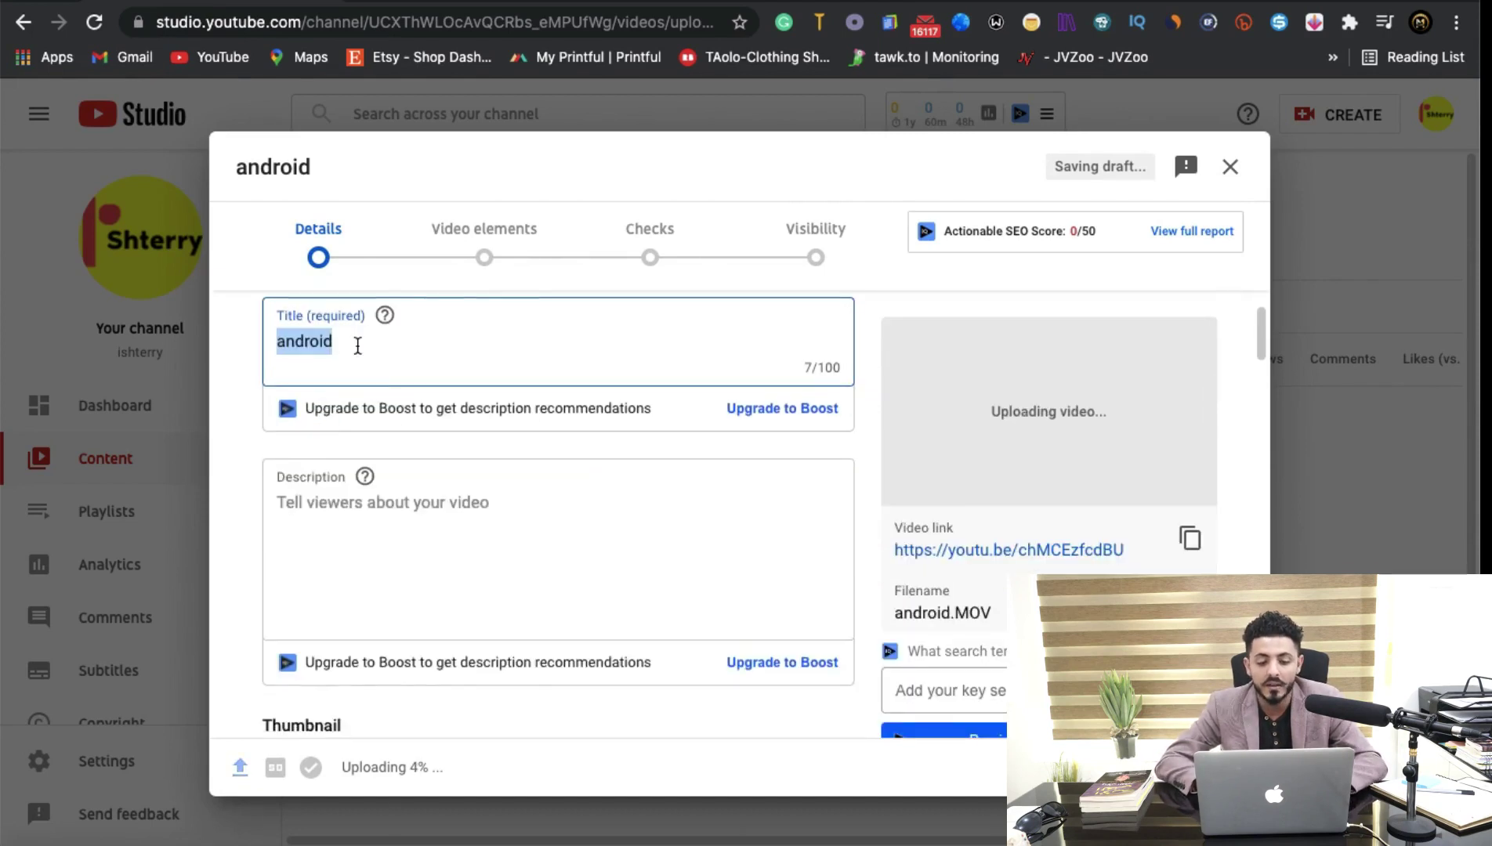
{"action": "key", "text": "BackSpace"}
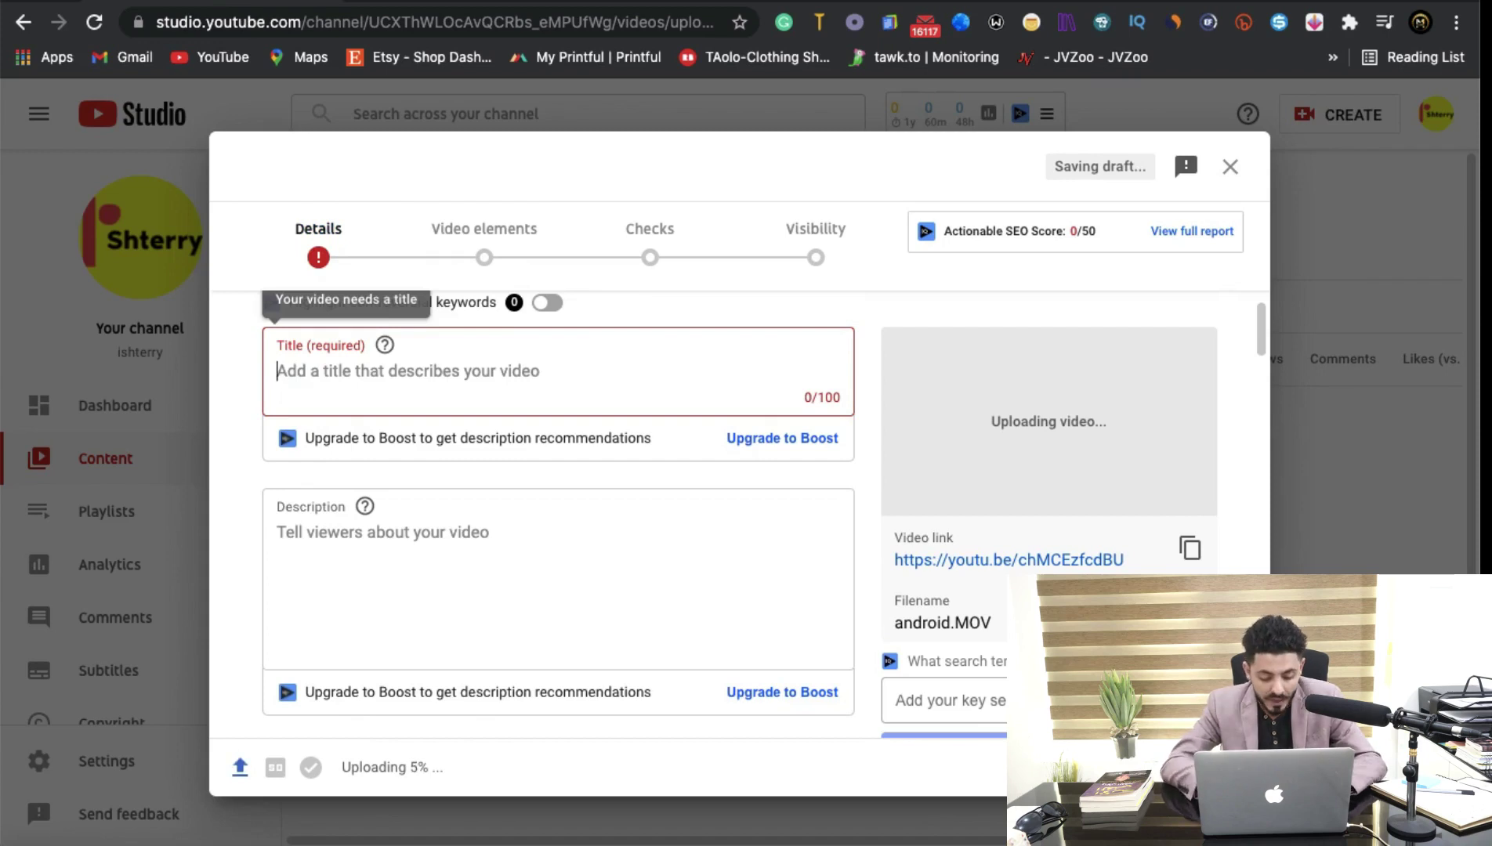
{"action": "type", "text": "#"}
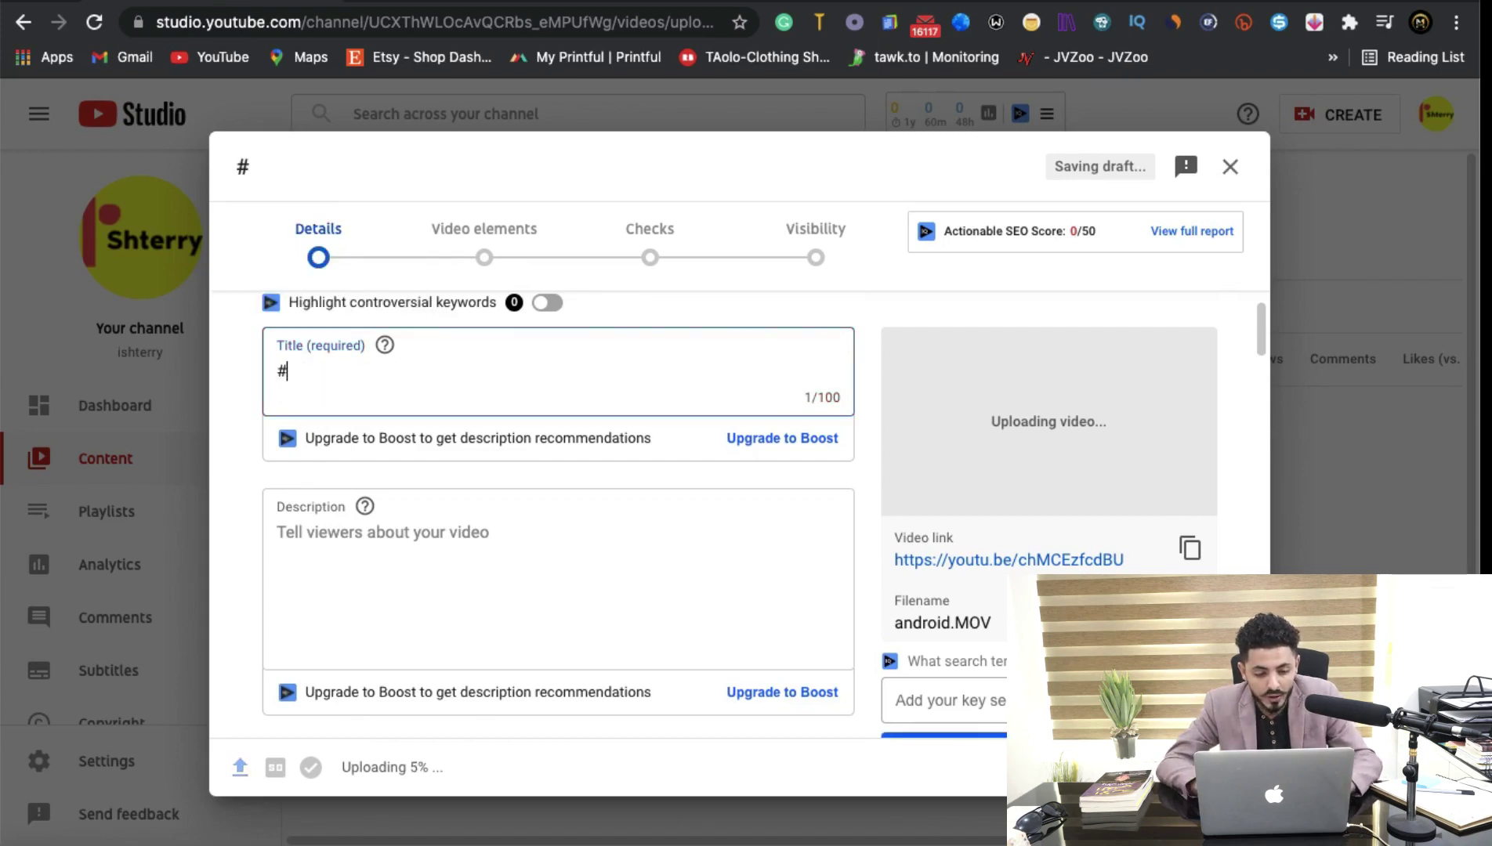
{"action": "type", "text": "sh"}
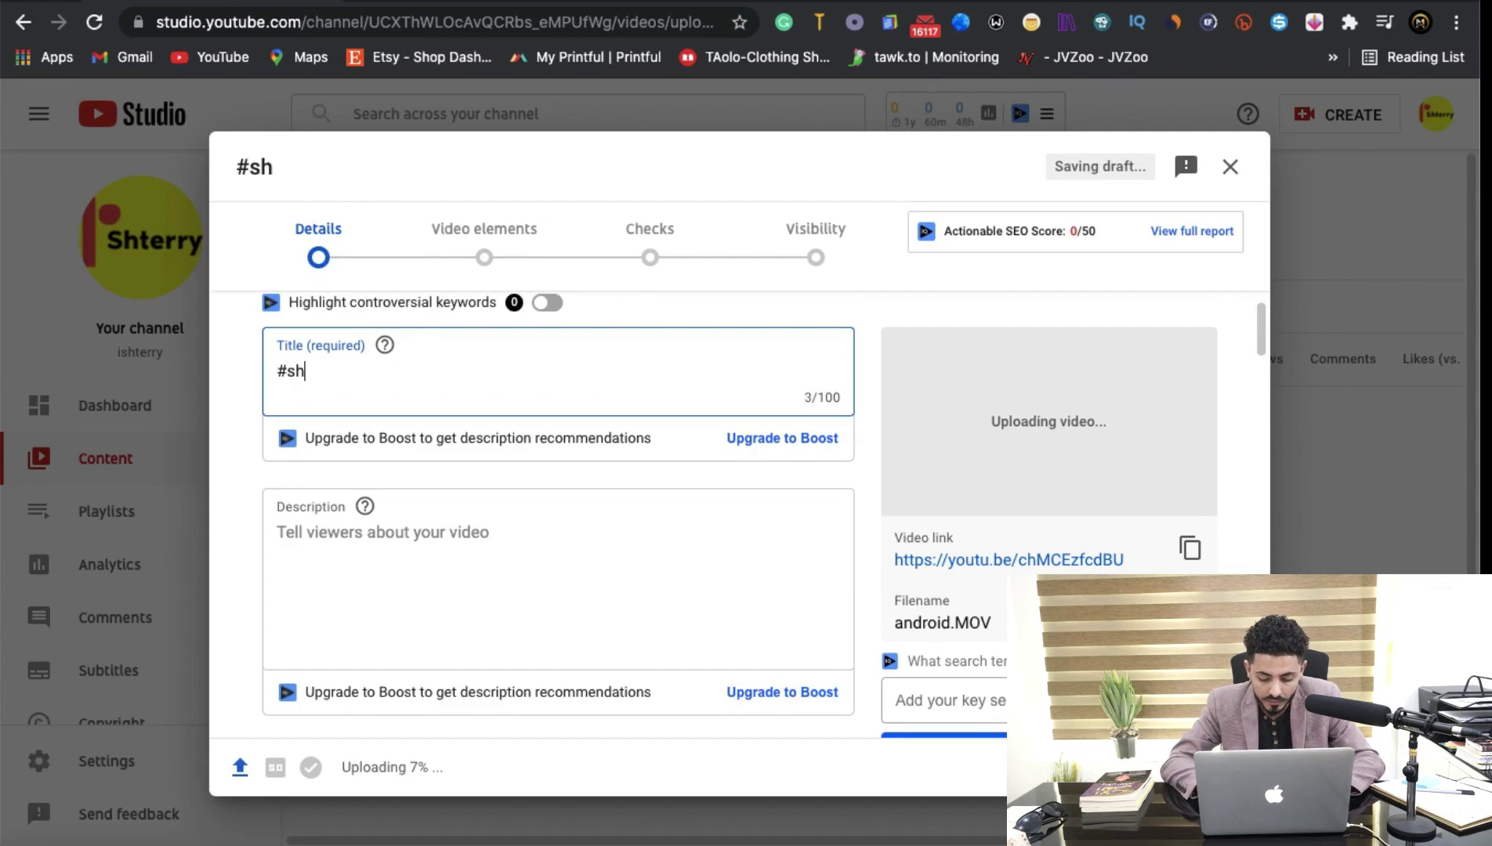
{"action": "type", "text": "orts"}
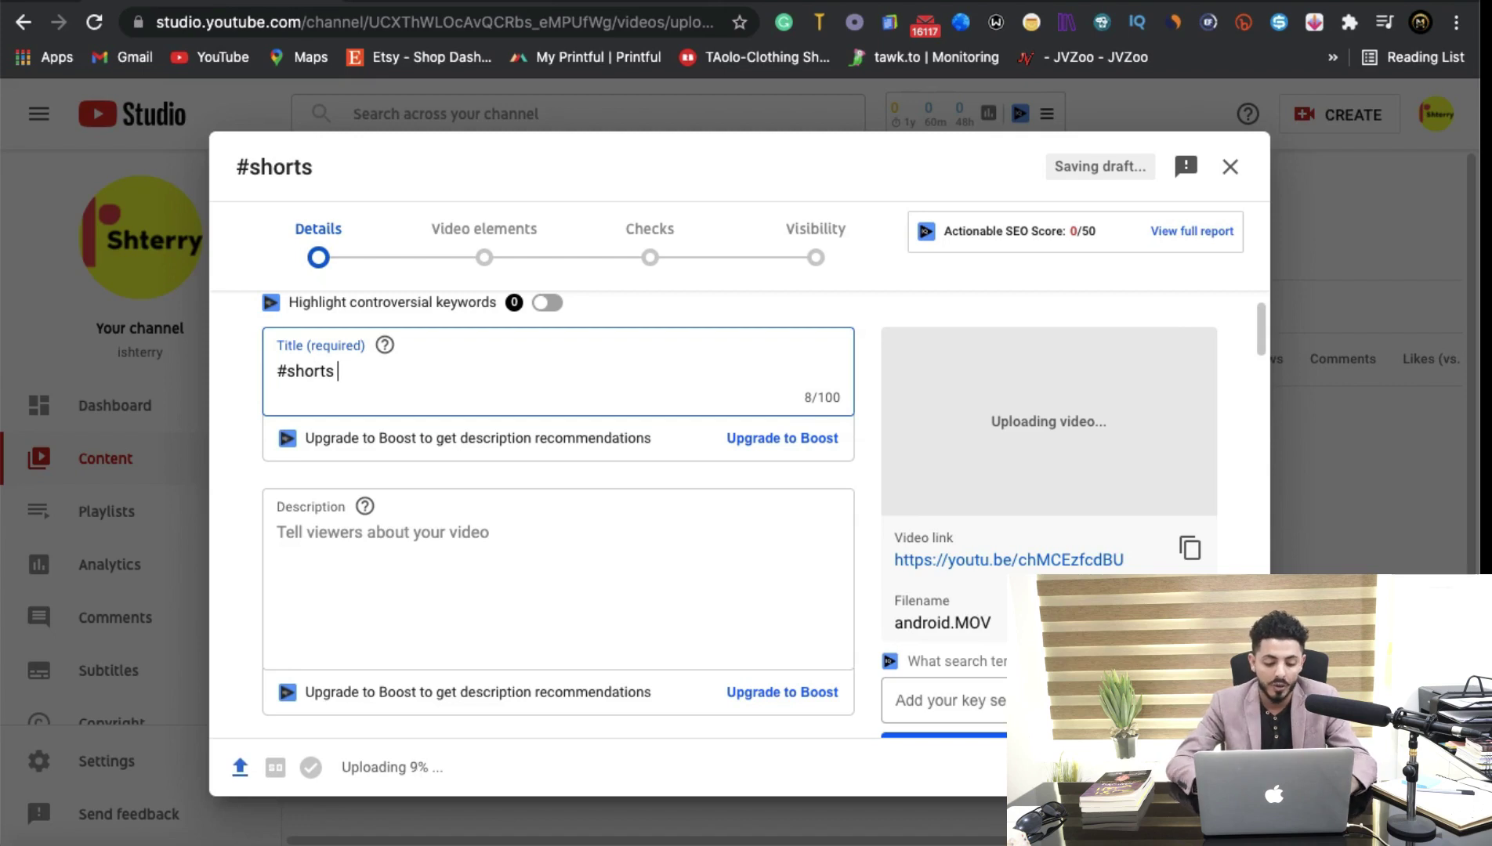
{"action": "type", "text": " #"}
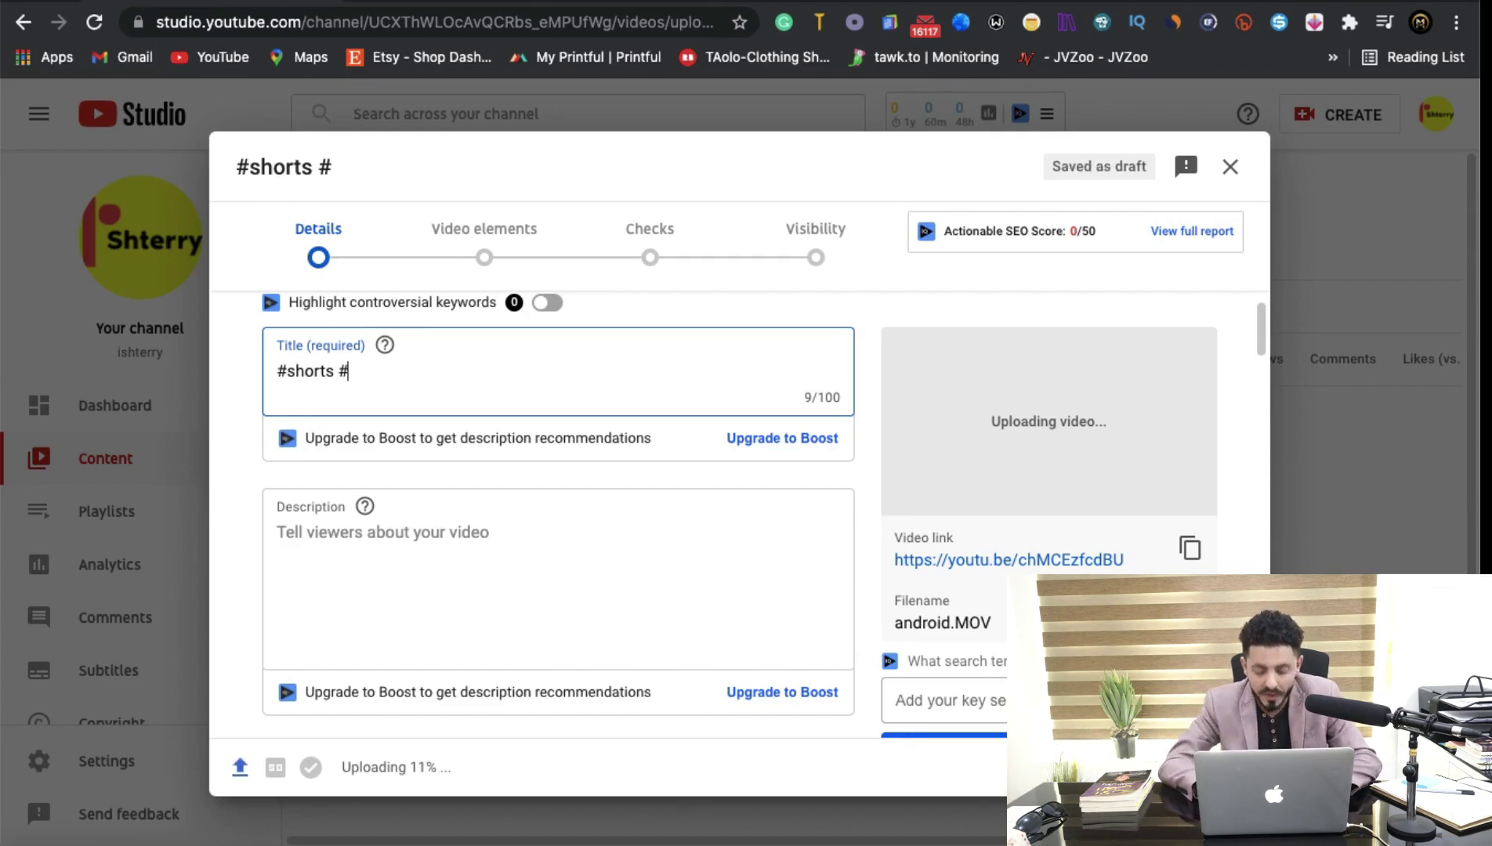
{"action": "type", "text": "tra"}
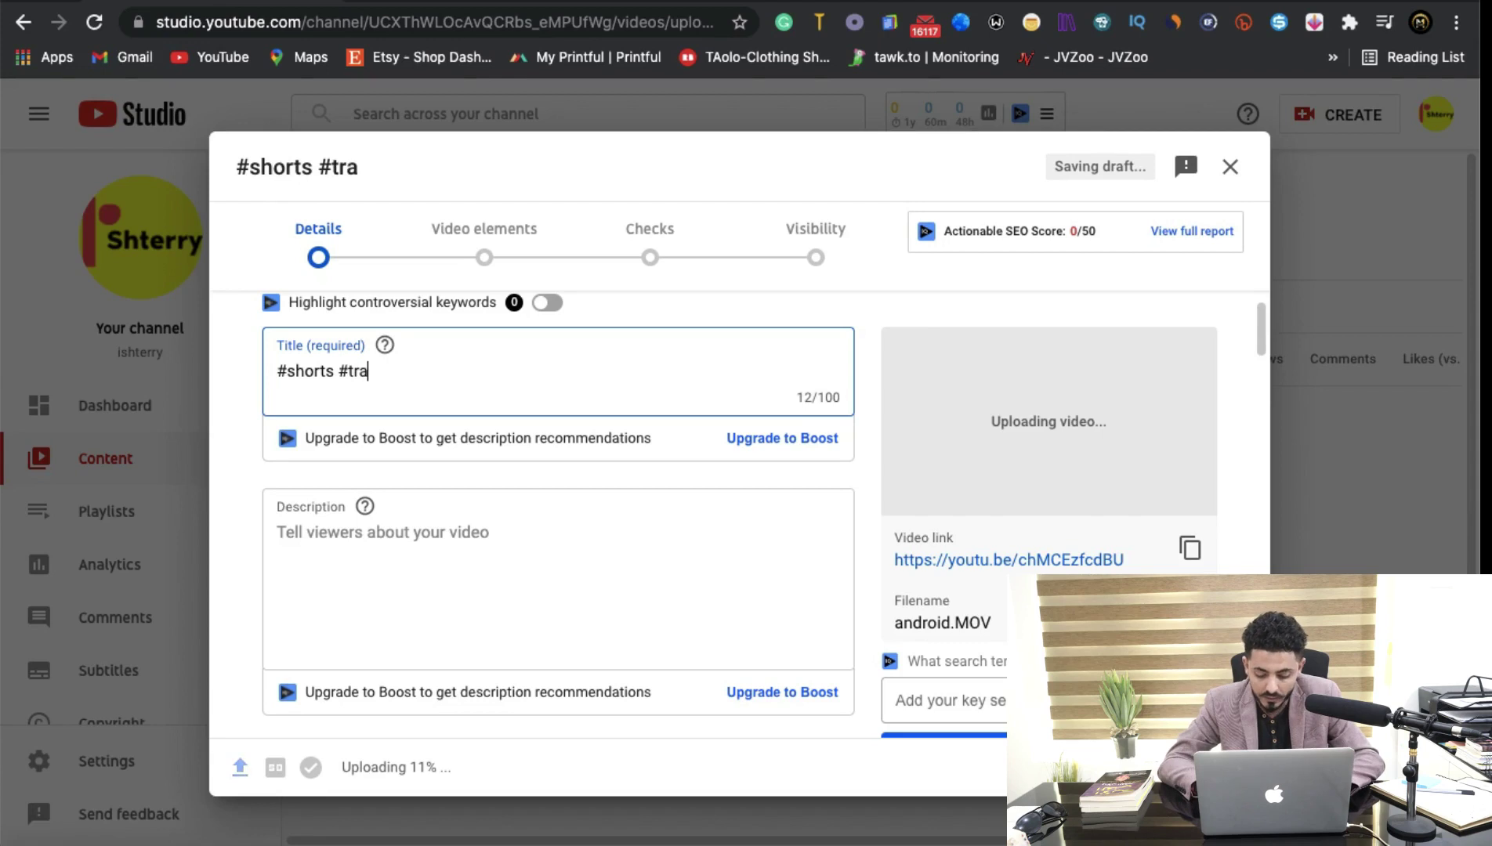
{"action": "type", "text": "vling"}
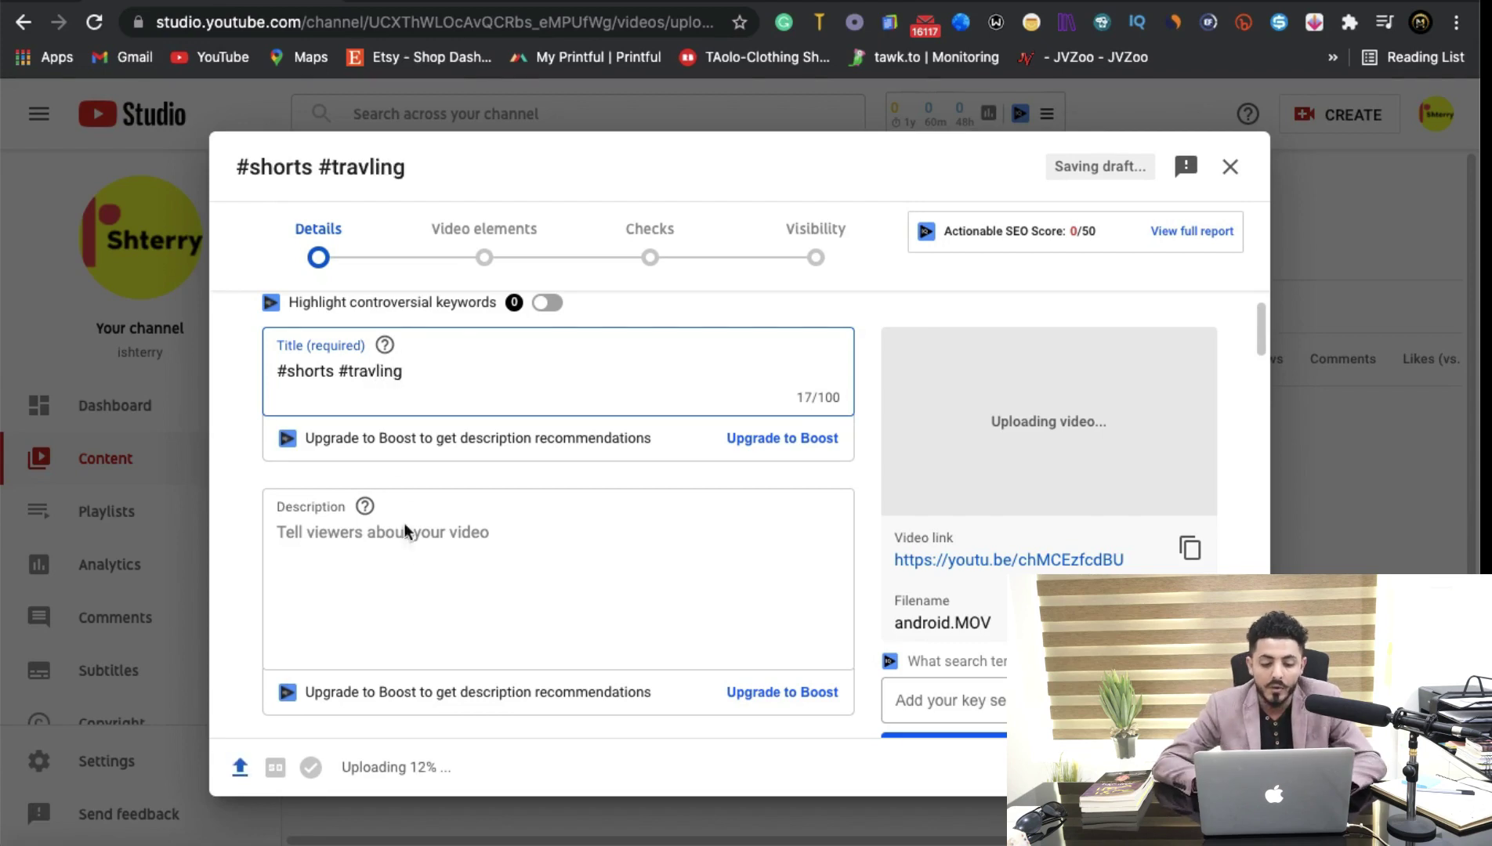
Step: Review the video's remaining detail settings, from description, thumbnail and playlists to audience, paid promotion and tags
{"action": "scroll", "coordinate": [408, 536], "scroll_direction": "down", "scroll_amount": 1}
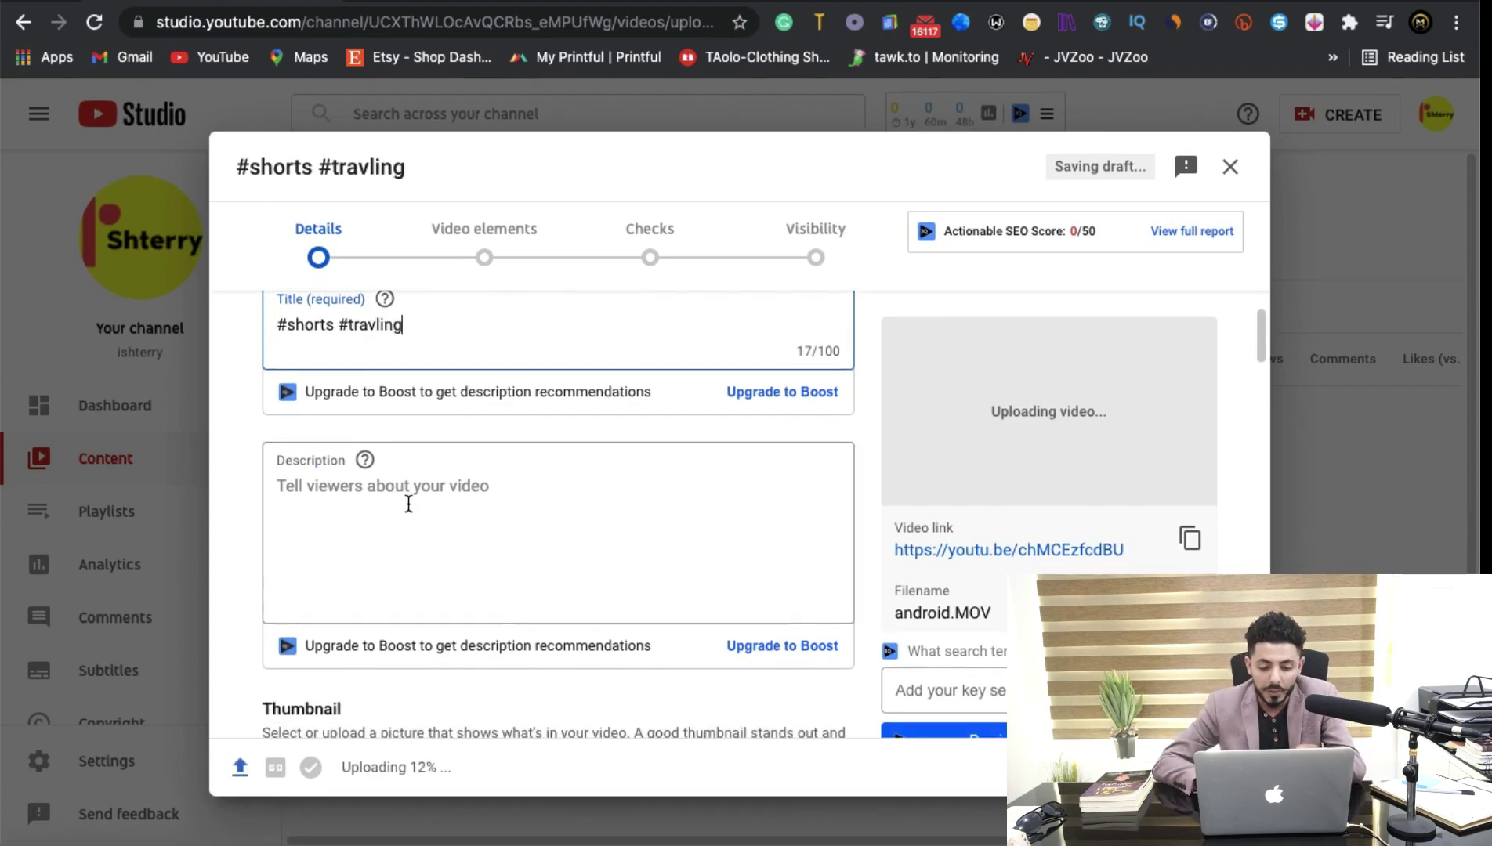
{"action": "left_click", "coordinate": [408, 503]}
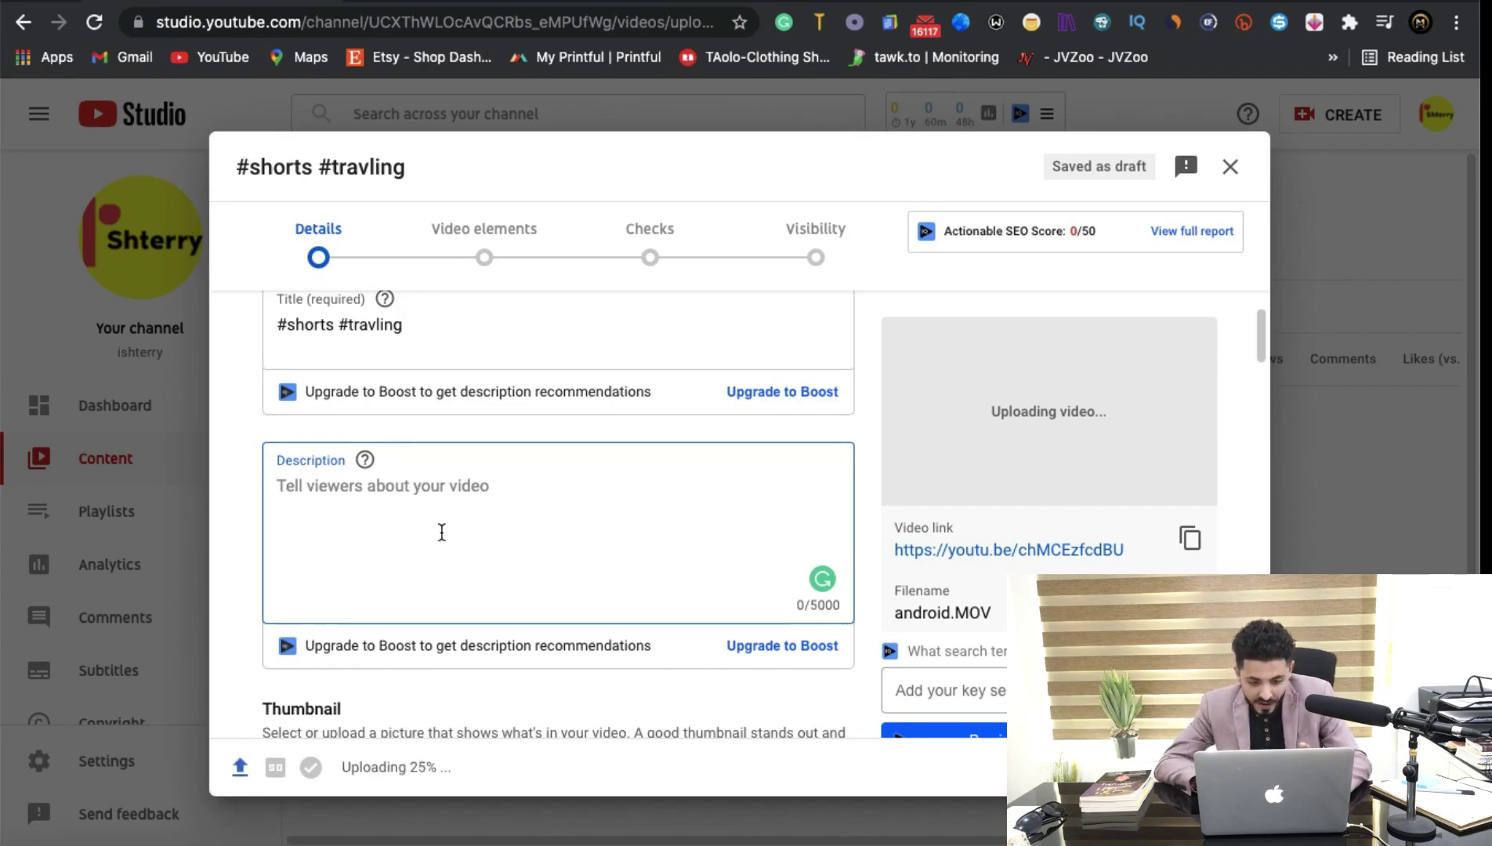
{"action": "scroll", "coordinate": [442, 532], "scroll_direction": "down", "scroll_amount": 2}
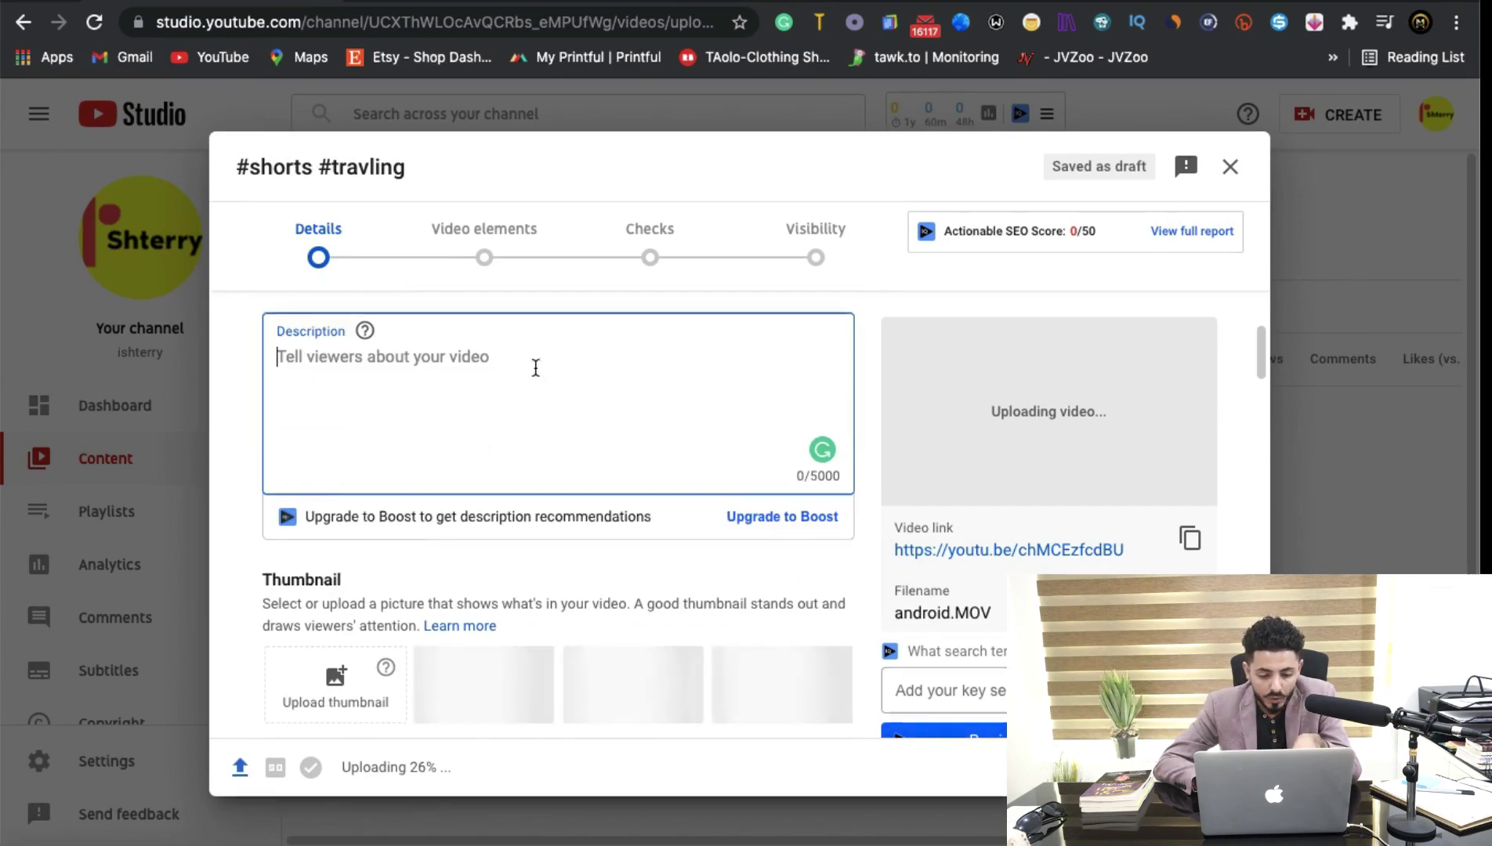
{"action": "scroll", "coordinate": [536, 371], "scroll_direction": "down", "scroll_amount": 4}
{"action": "scroll", "coordinate": [522, 457], "scroll_direction": "down", "scroll_amount": 3}
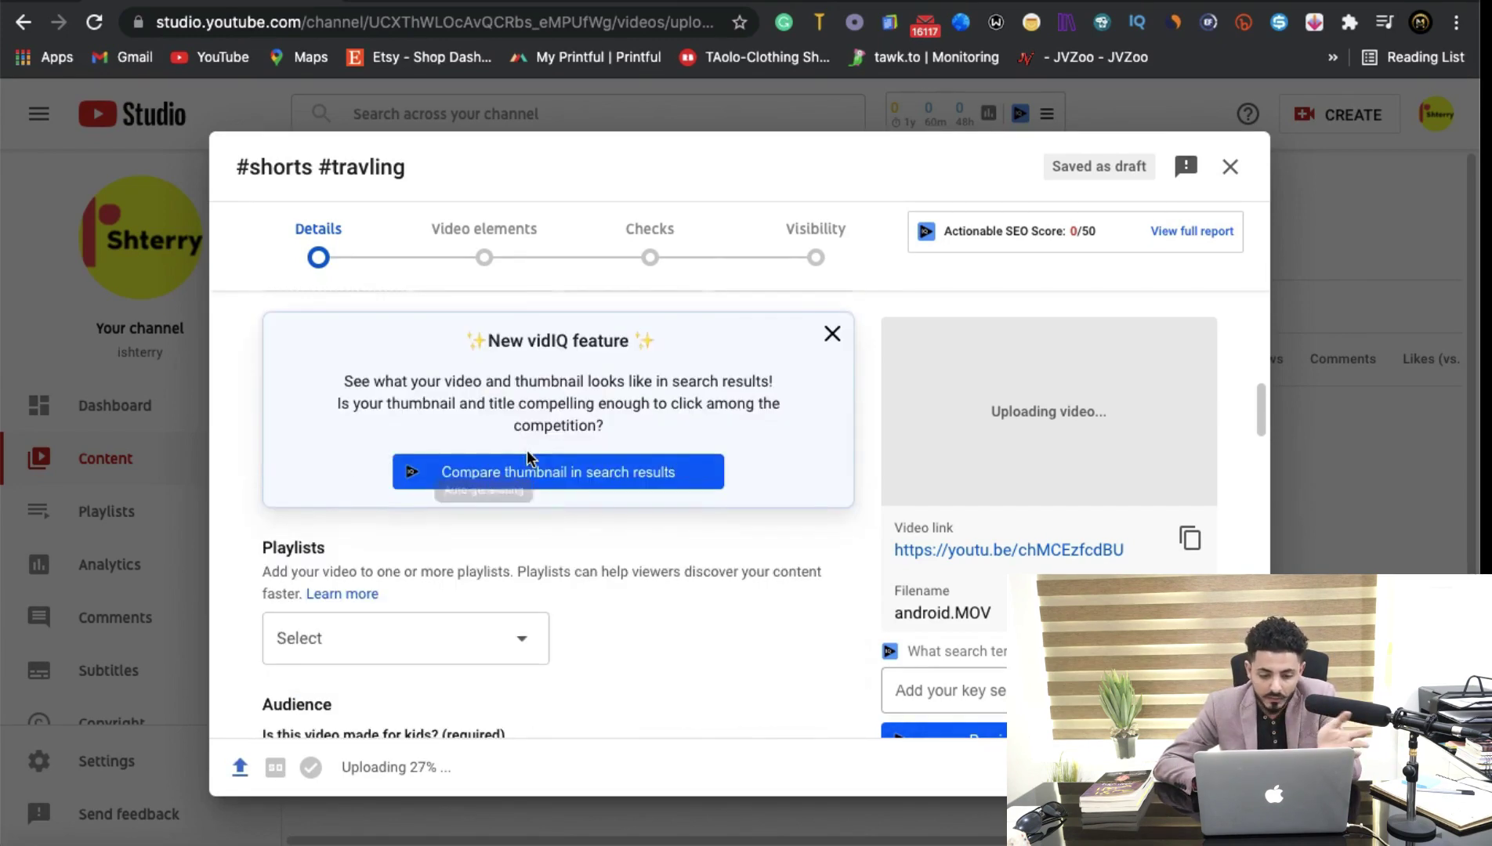
{"action": "scroll", "coordinate": [517, 376], "scroll_direction": "down", "scroll_amount": 4}
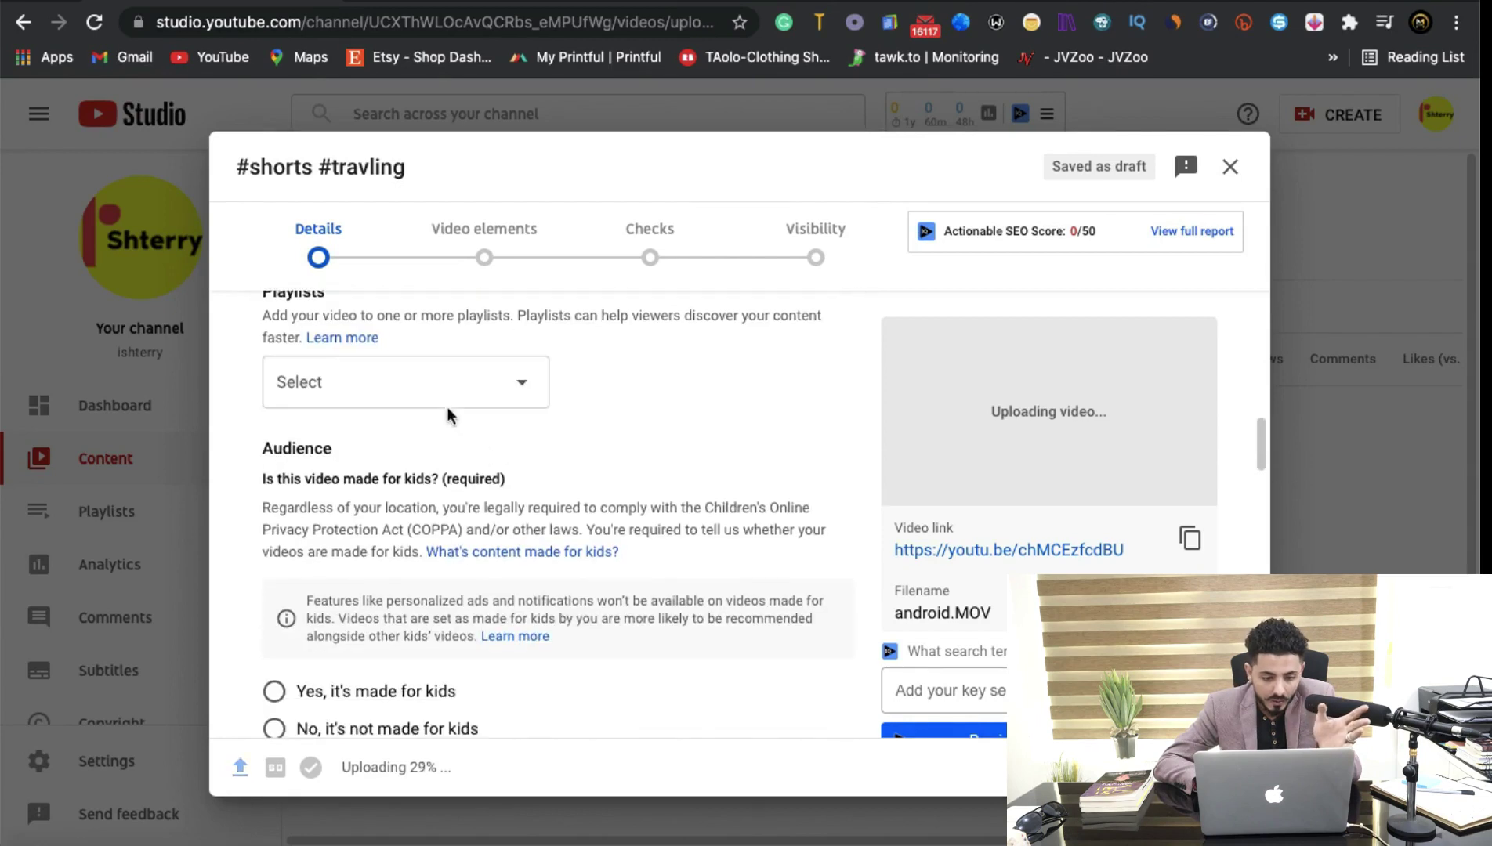
{"action": "scroll", "coordinate": [502, 403], "scroll_direction": "down", "scroll_amount": 8}
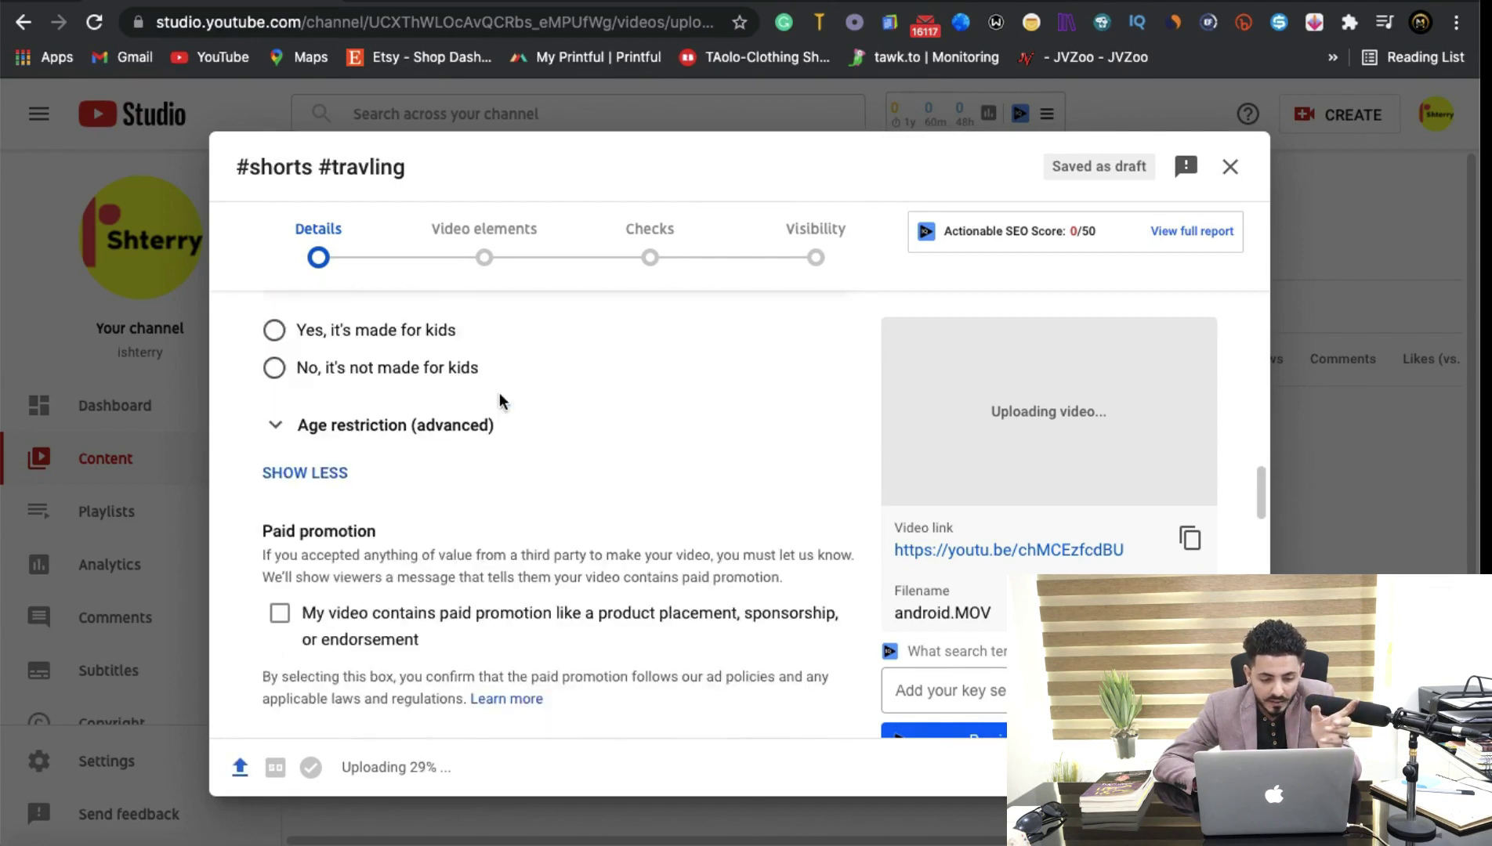
{"action": "scroll", "coordinate": [500, 483], "scroll_direction": "down", "scroll_amount": 6}
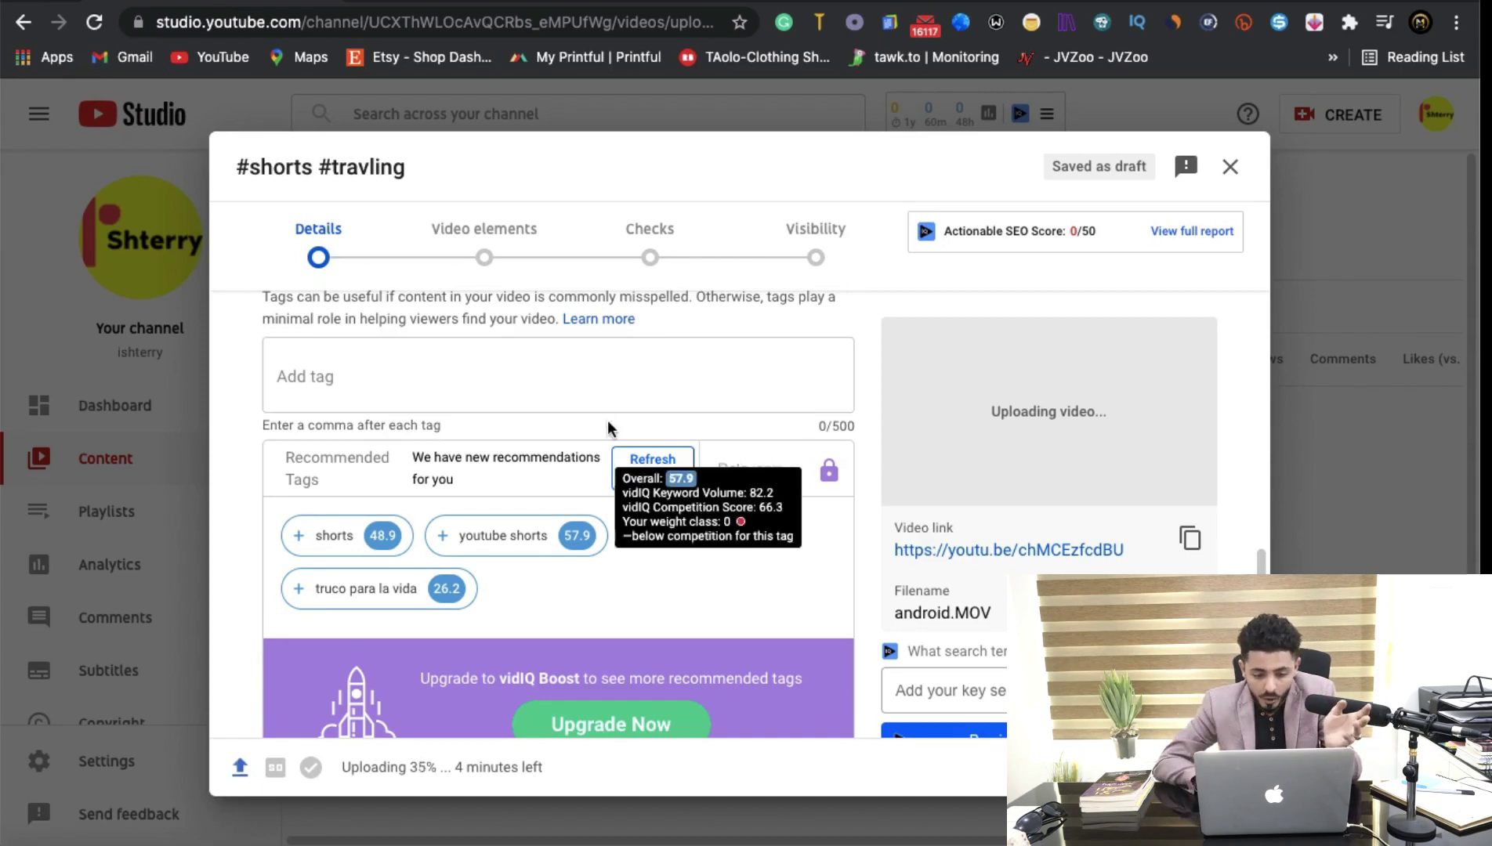
{"action": "scroll", "coordinate": [609, 425], "scroll_direction": "down", "scroll_amount": 2}
Step: Declare the video as not made for kids and proceed to the video elements stage
{"action": "left_click", "coordinate": [484, 229]}
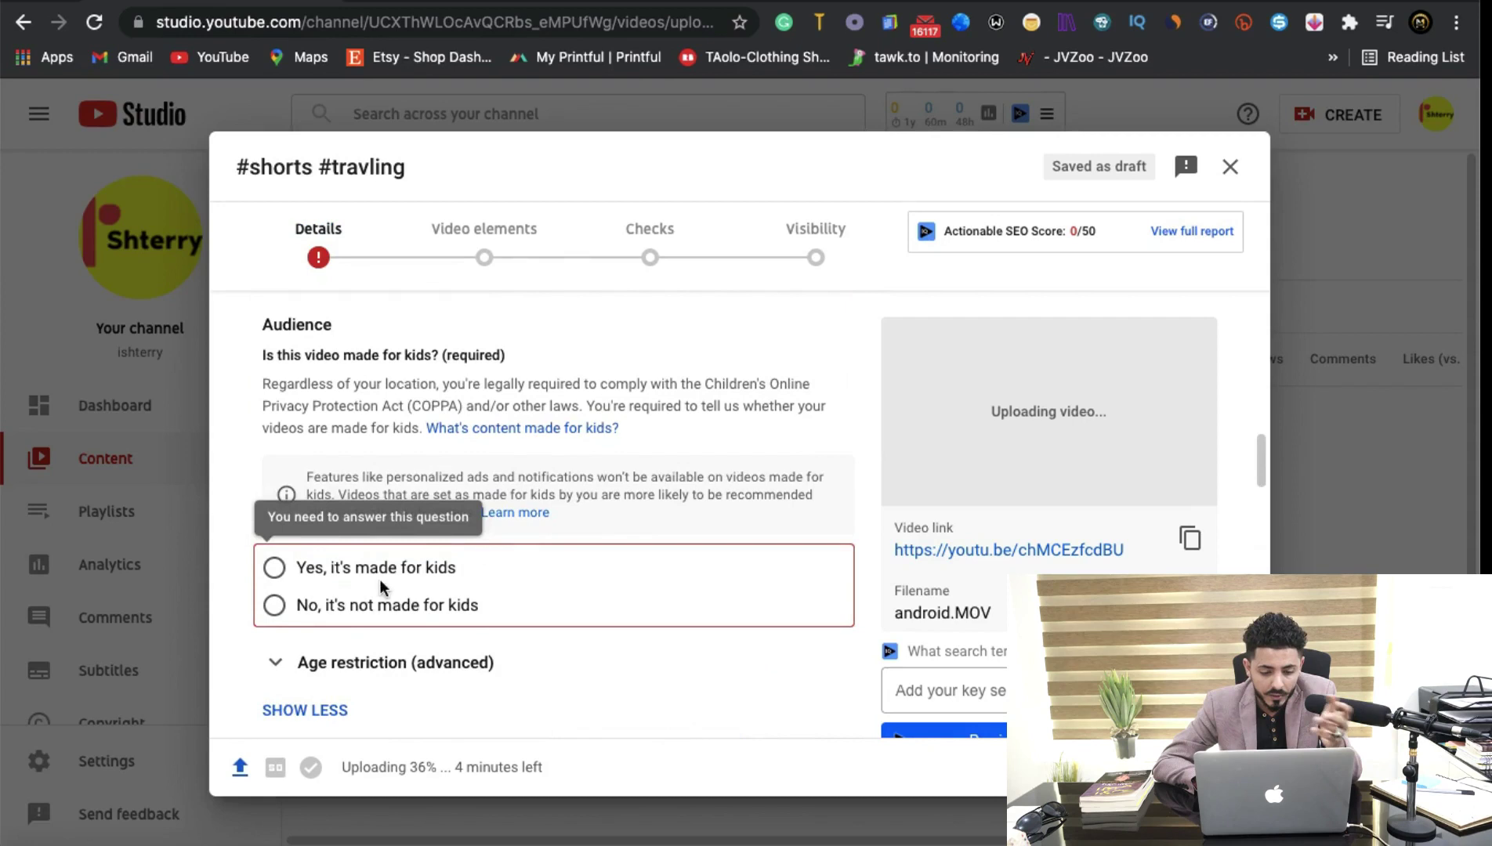
{"action": "left_click", "coordinate": [274, 605]}
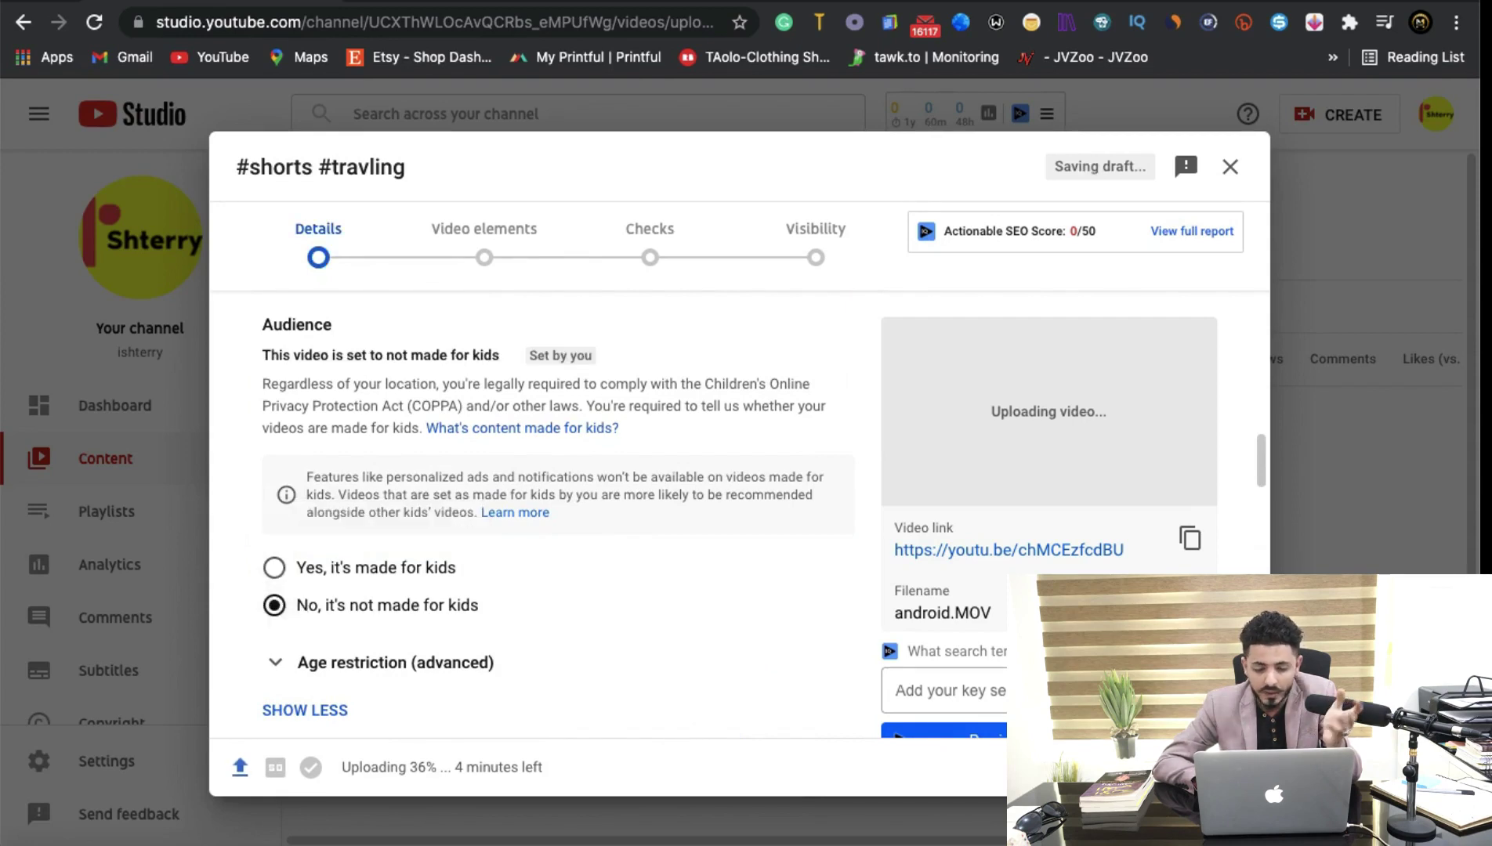
{"action": "left_click", "coordinate": [484, 229]}
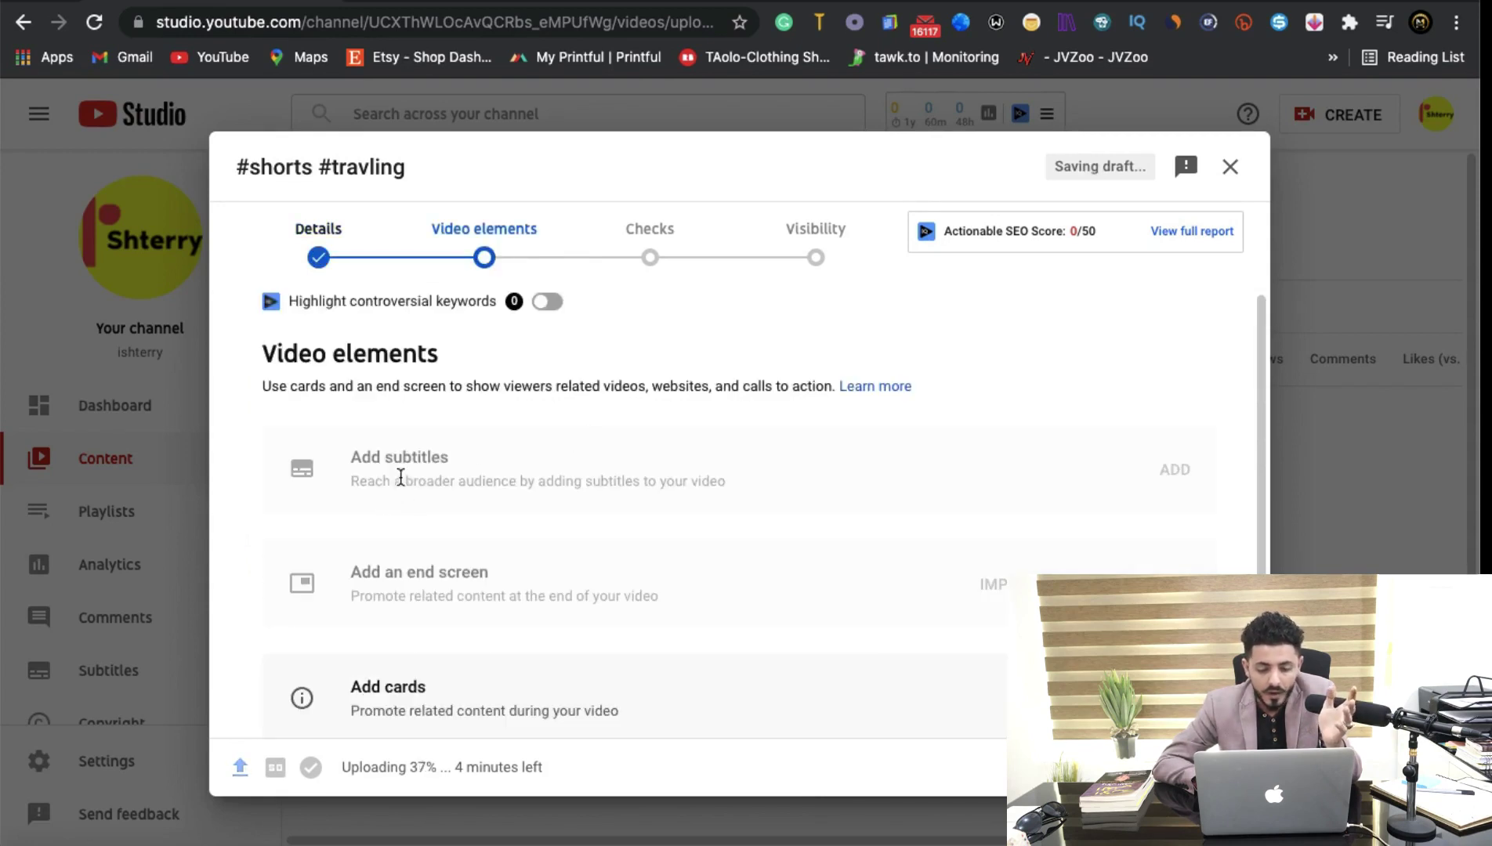
Step: Advance past the video elements and checks stages to the visibility options without adding any elements
{"action": "scroll", "coordinate": [437, 536], "scroll_direction": "down", "scroll_amount": 1}
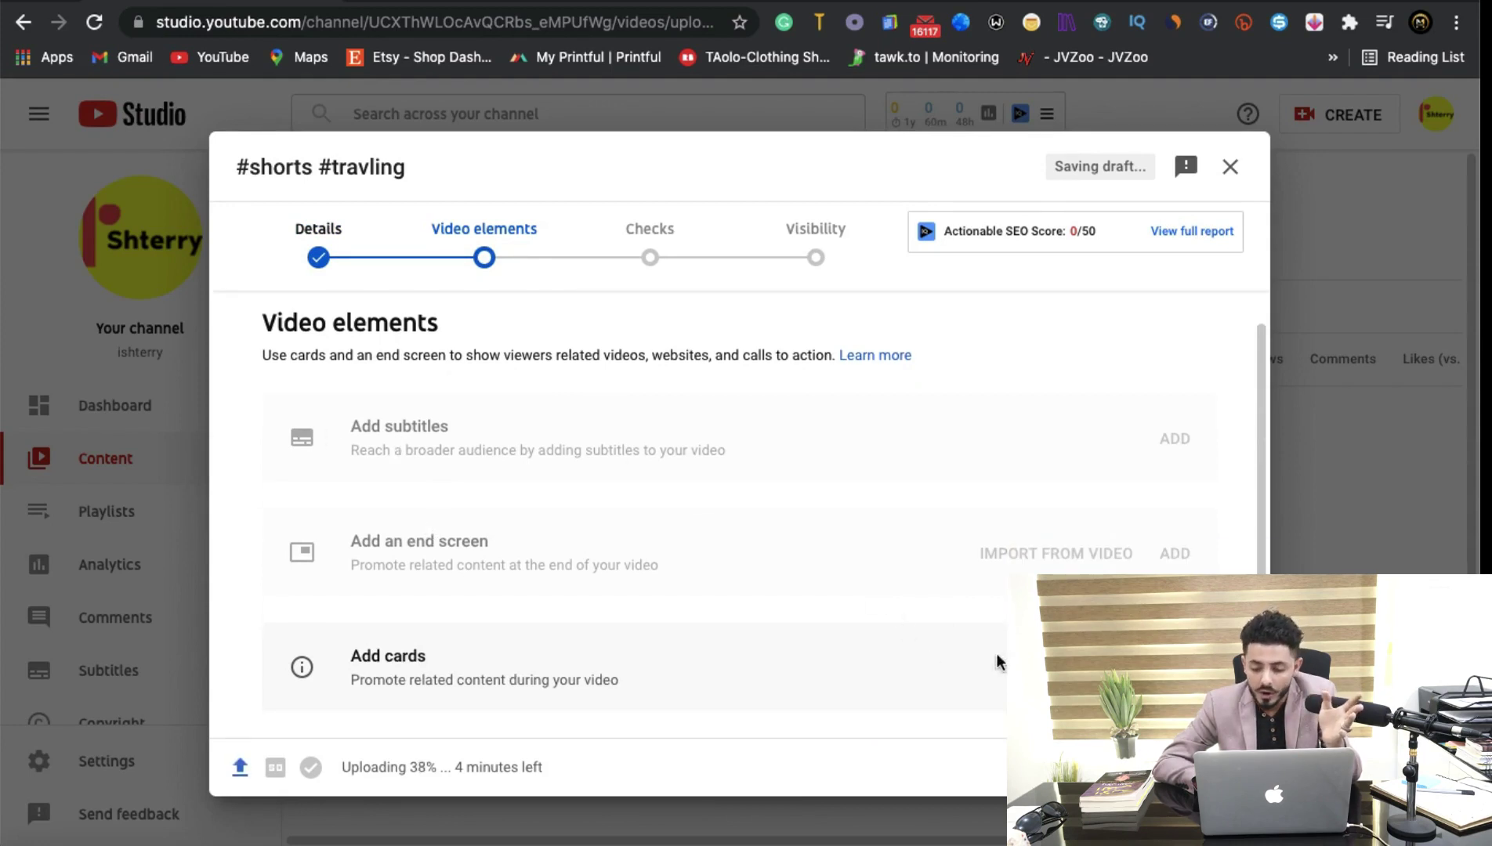
{"action": "left_click", "coordinate": [1222, 767]}
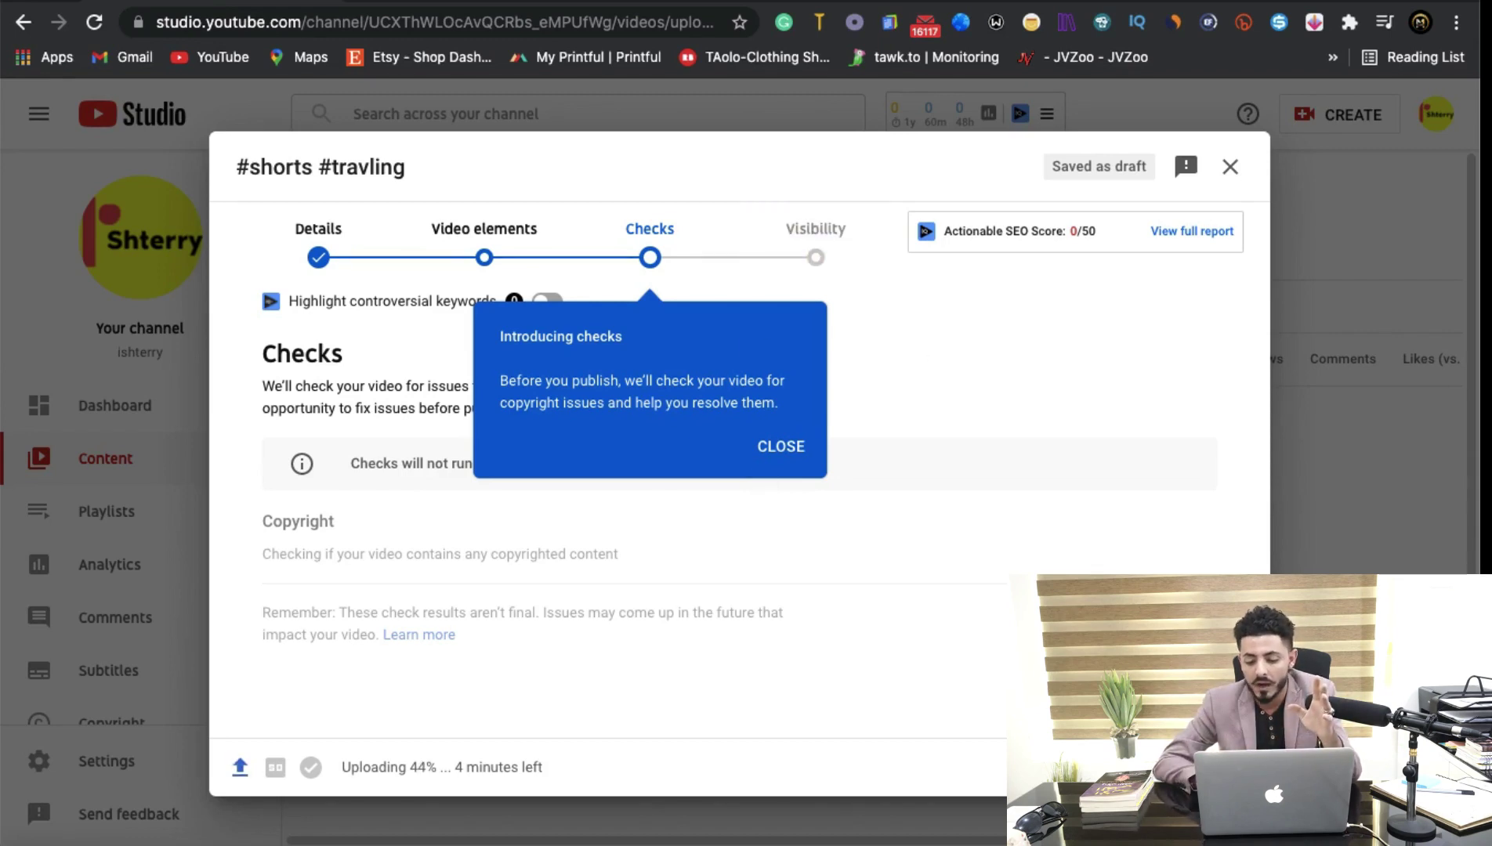
{"action": "left_click", "coordinate": [1218, 767]}
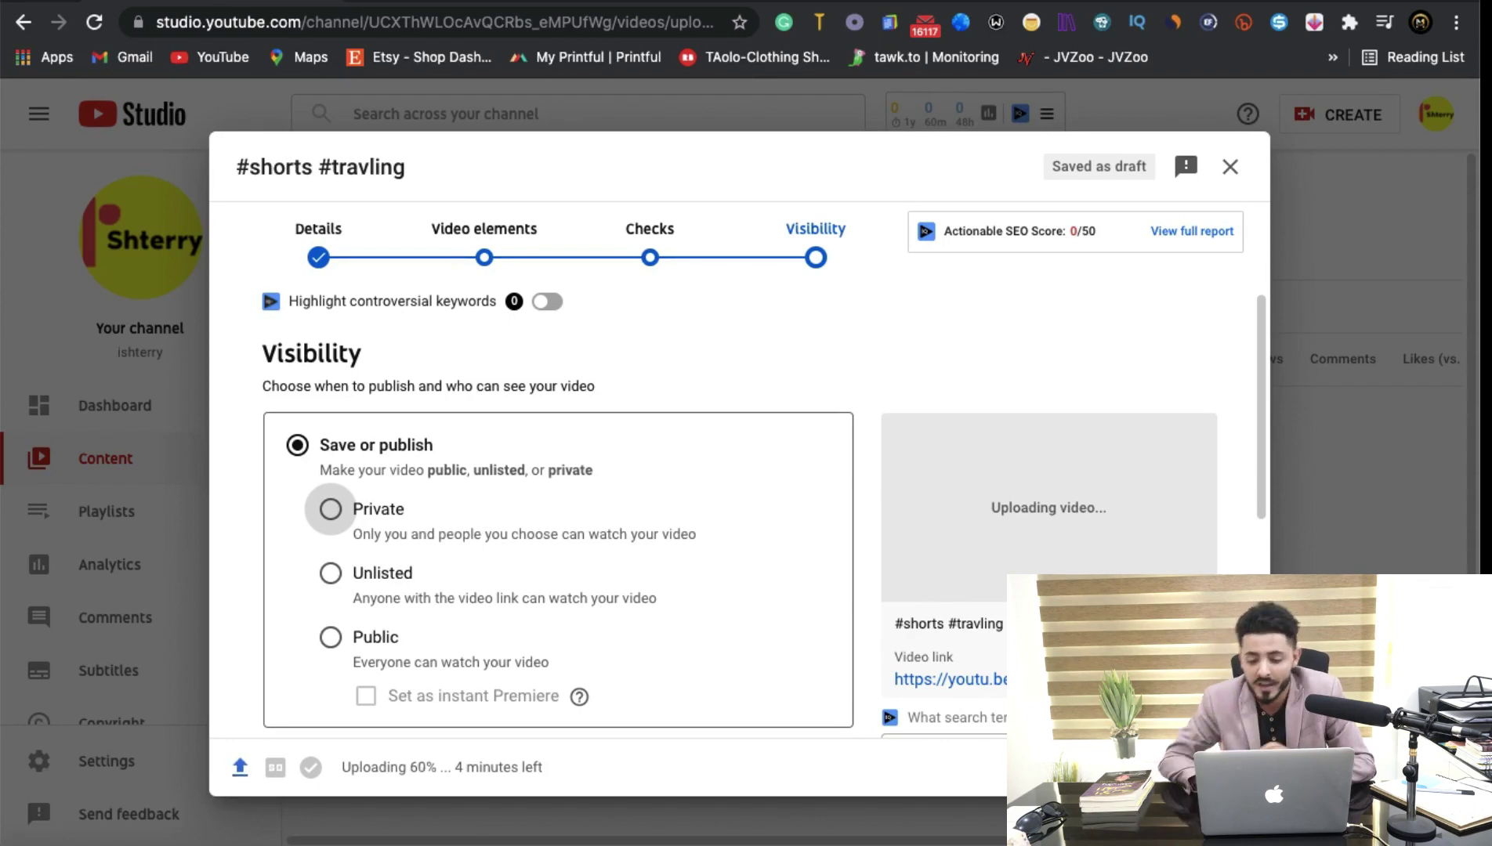
Step: Close the upload dialog and cancel the draft video's upload, confirming the deletion of its details
{"action": "left_click", "coordinate": [1226, 167]}
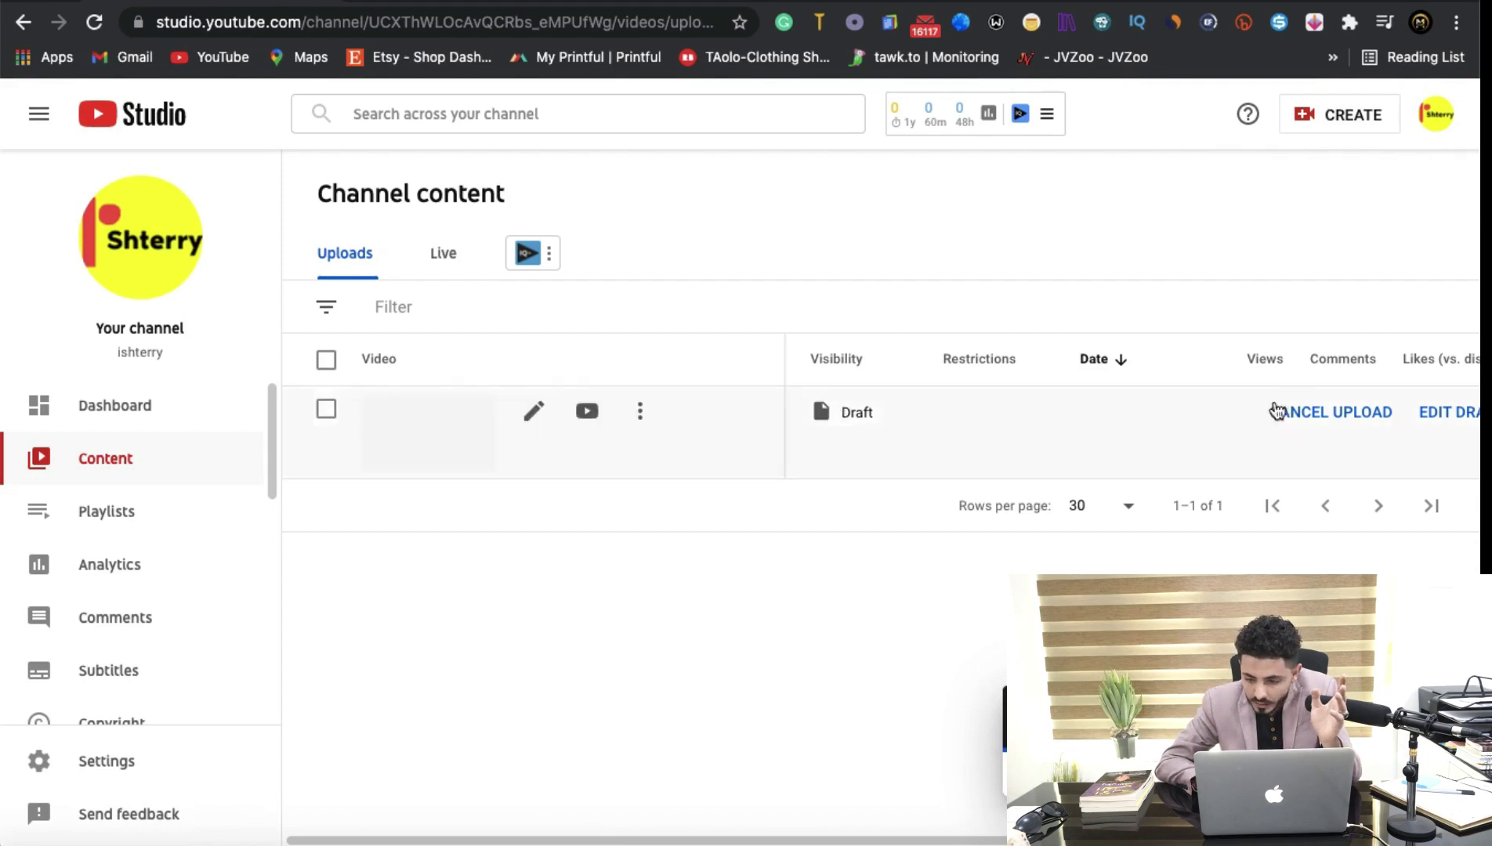
{"action": "left_click", "coordinate": [1305, 414]}
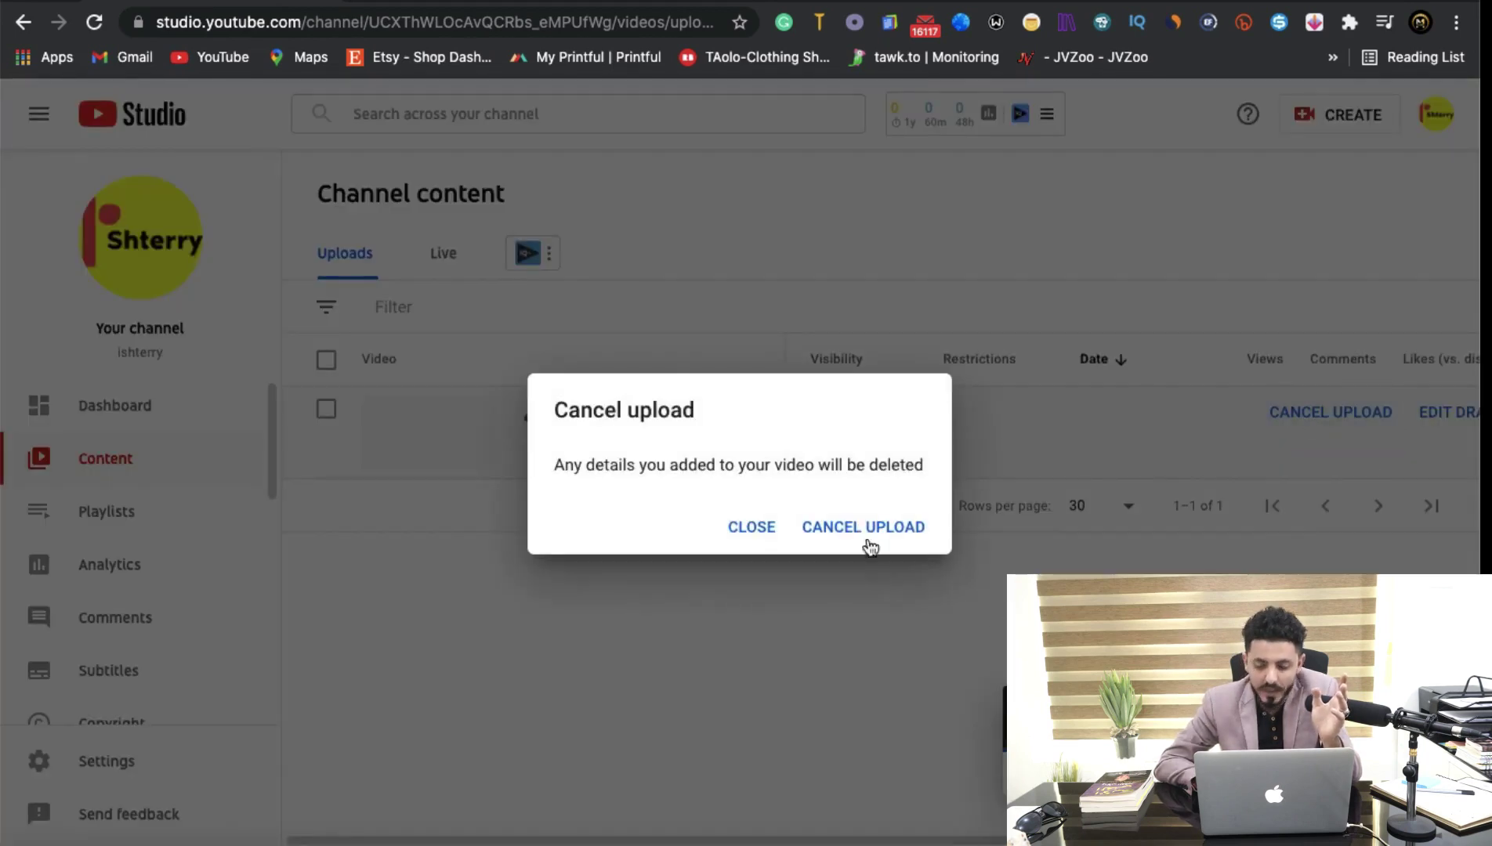
{"action": "left_click", "coordinate": [869, 544]}
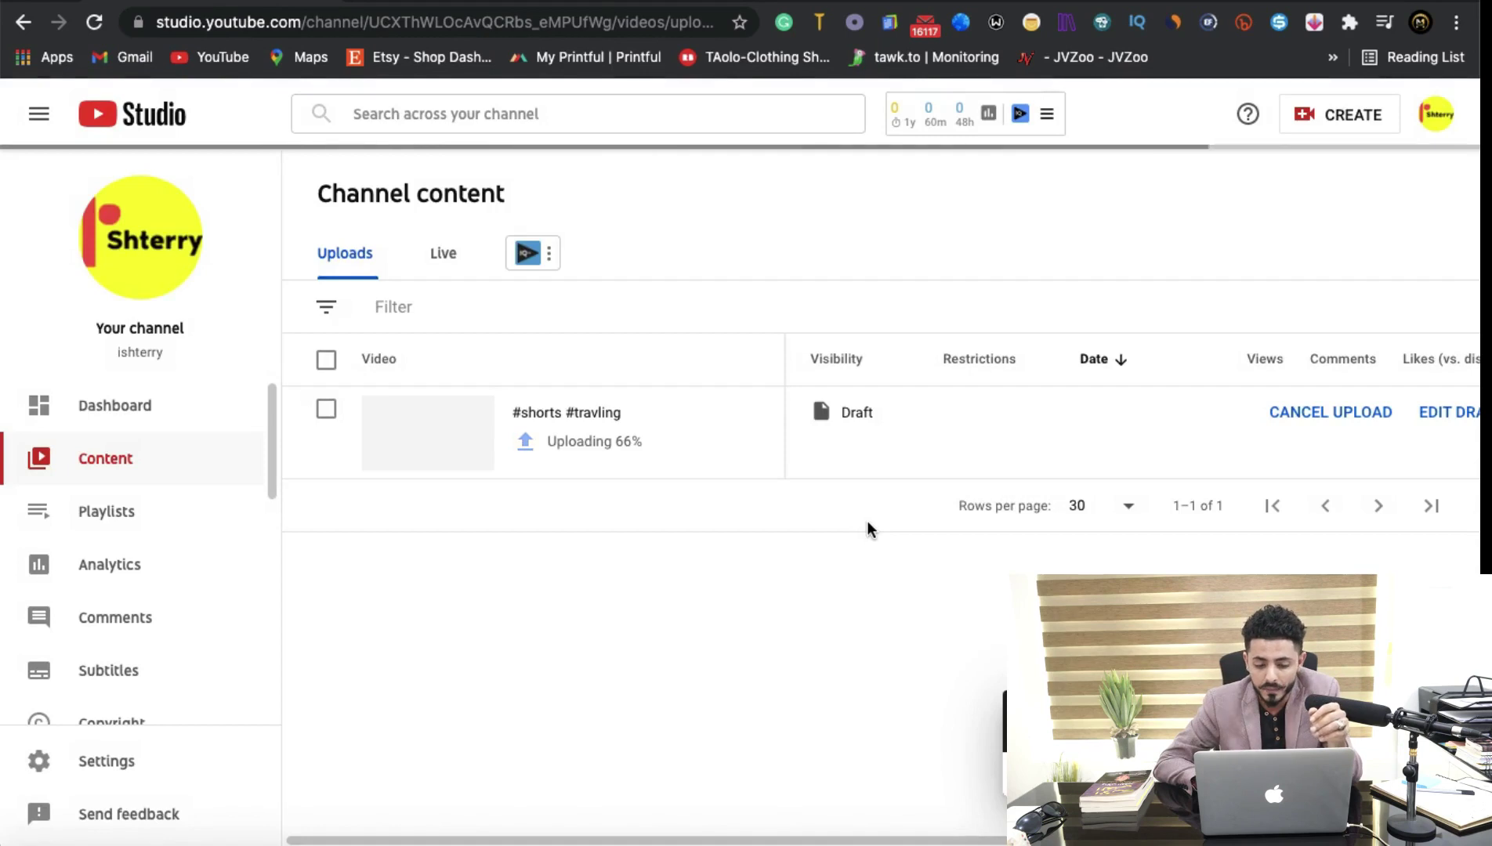